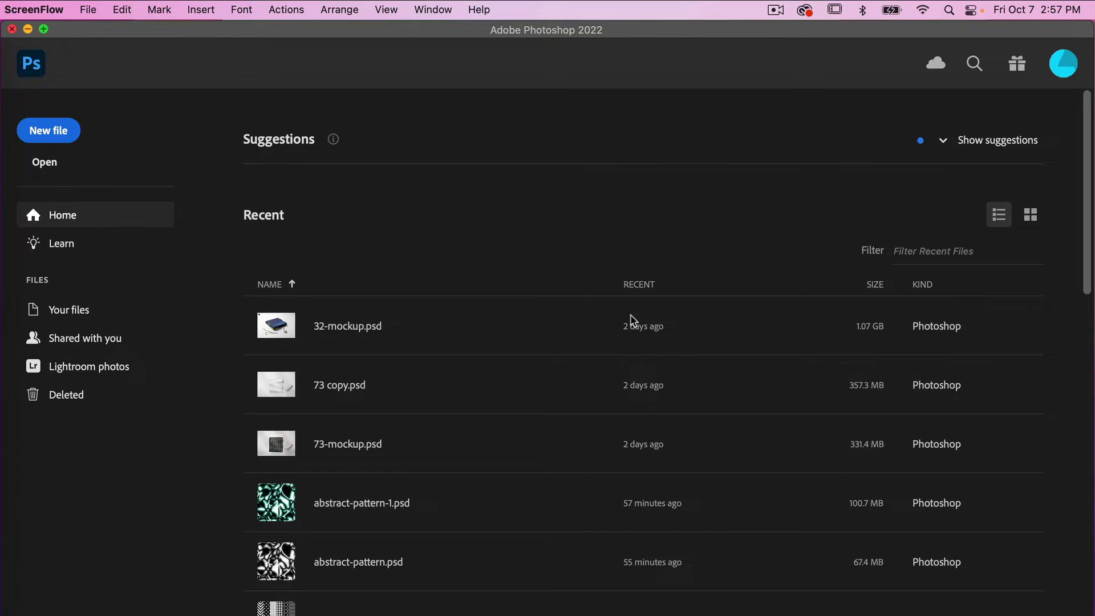
- Create a new 3600 x 3600 px RGB document at 300 ppi with a white background
click(57, 133)
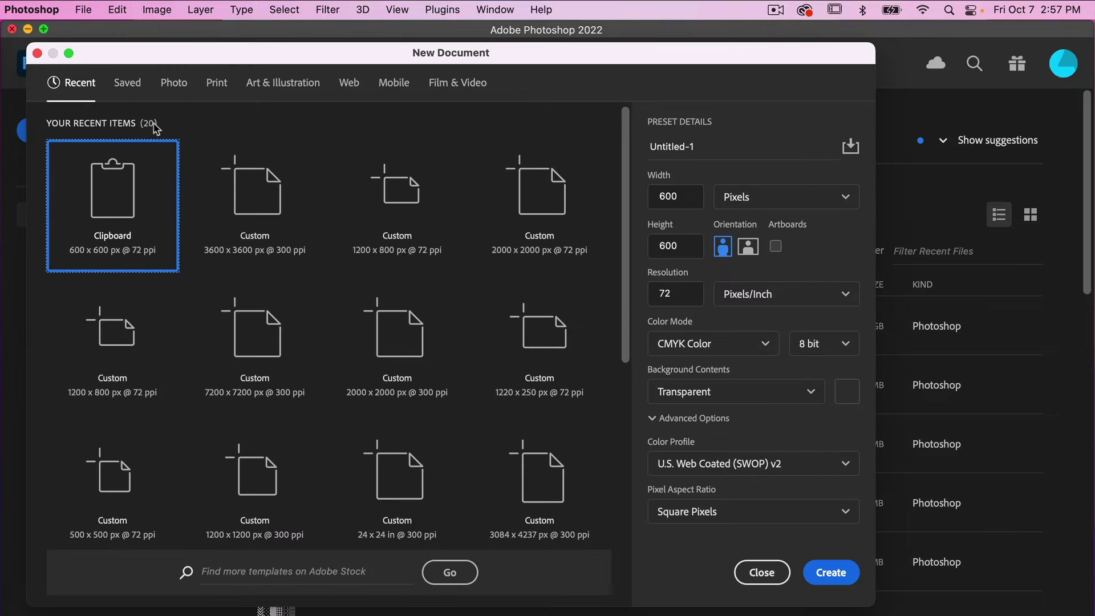
click(283, 203)
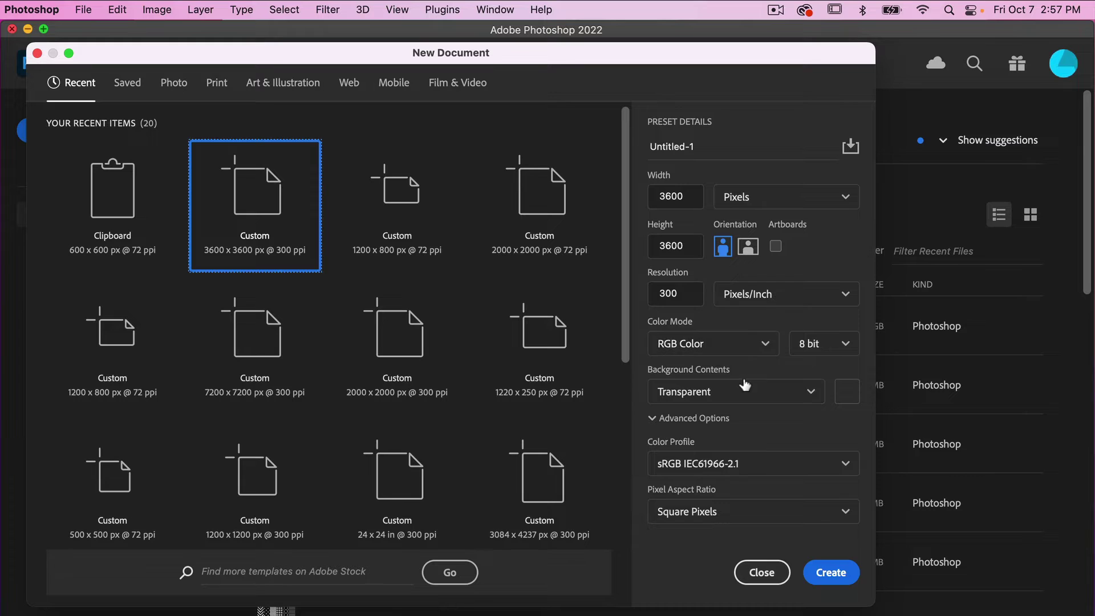
click(757, 392)
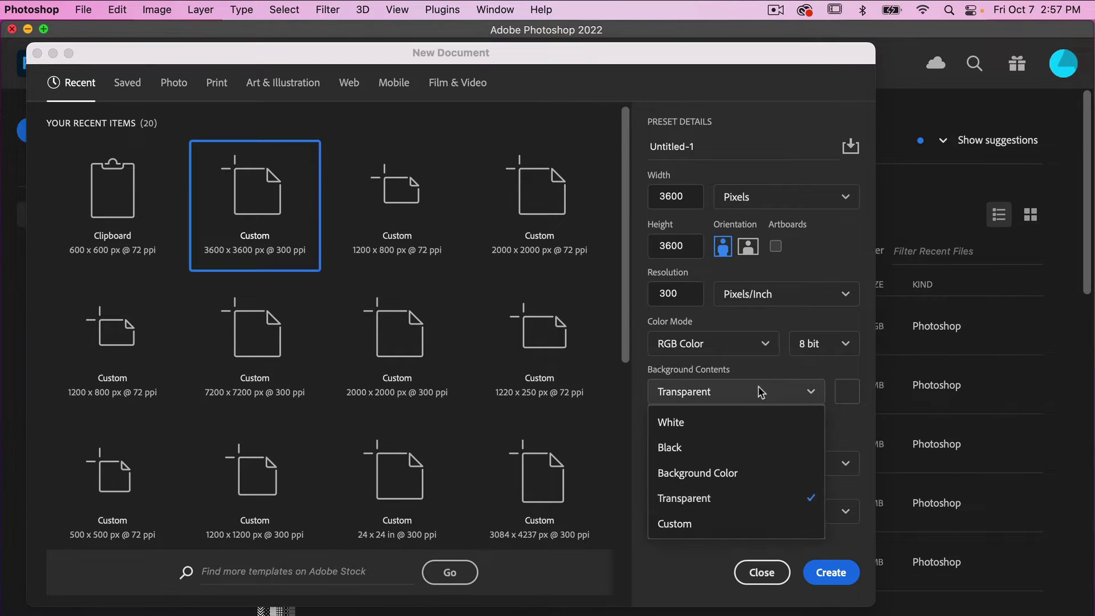
click(744, 423)
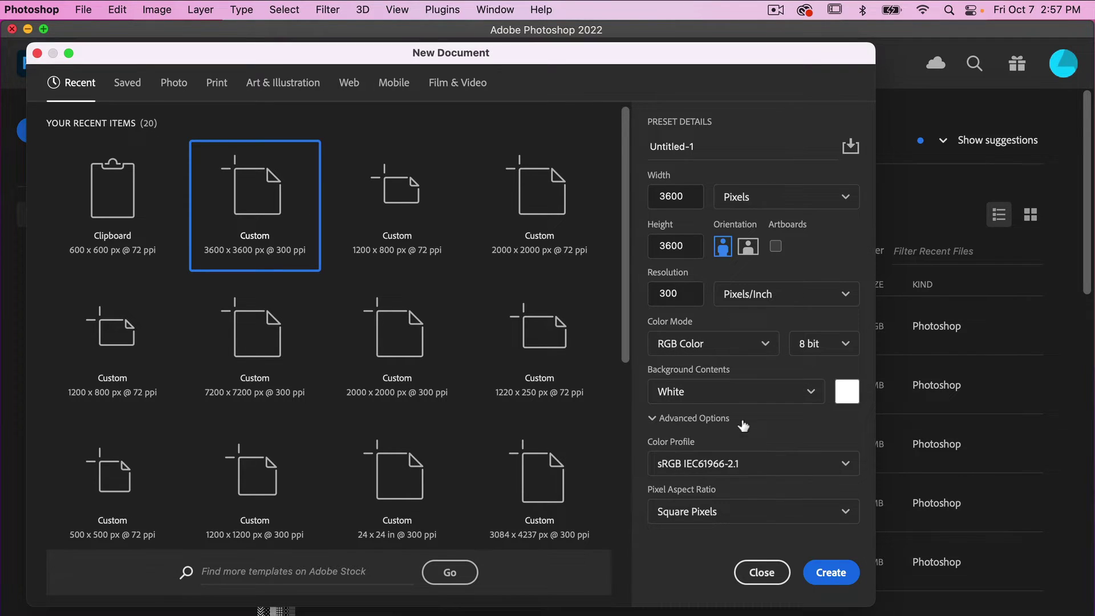
click(836, 574)
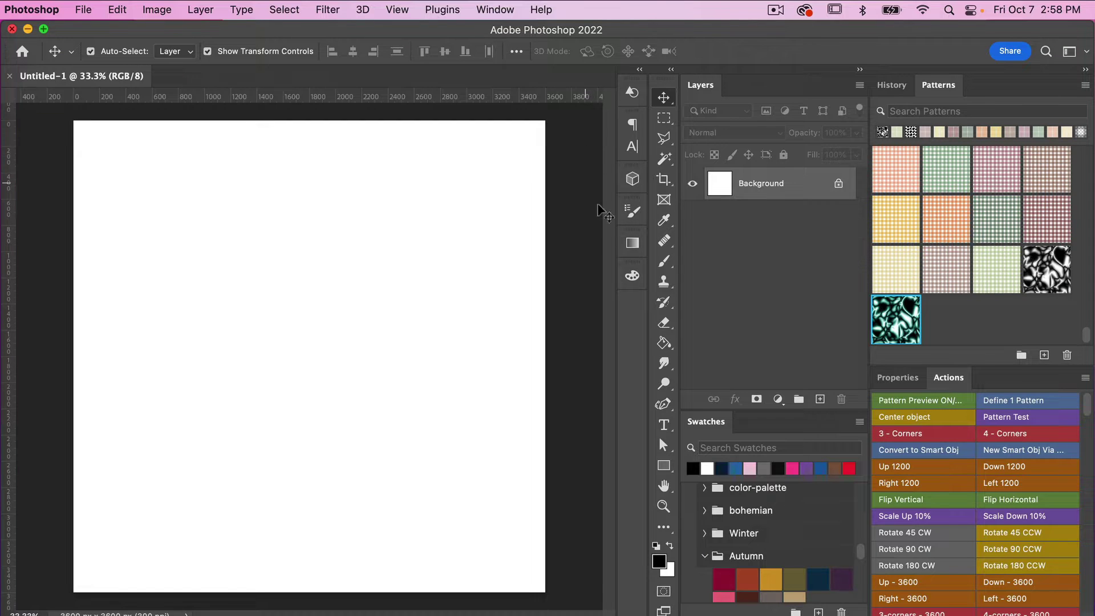
- Choose the Brush tool and set the 1100 px Soft Round brush's hardness to 49%
click(665, 262)
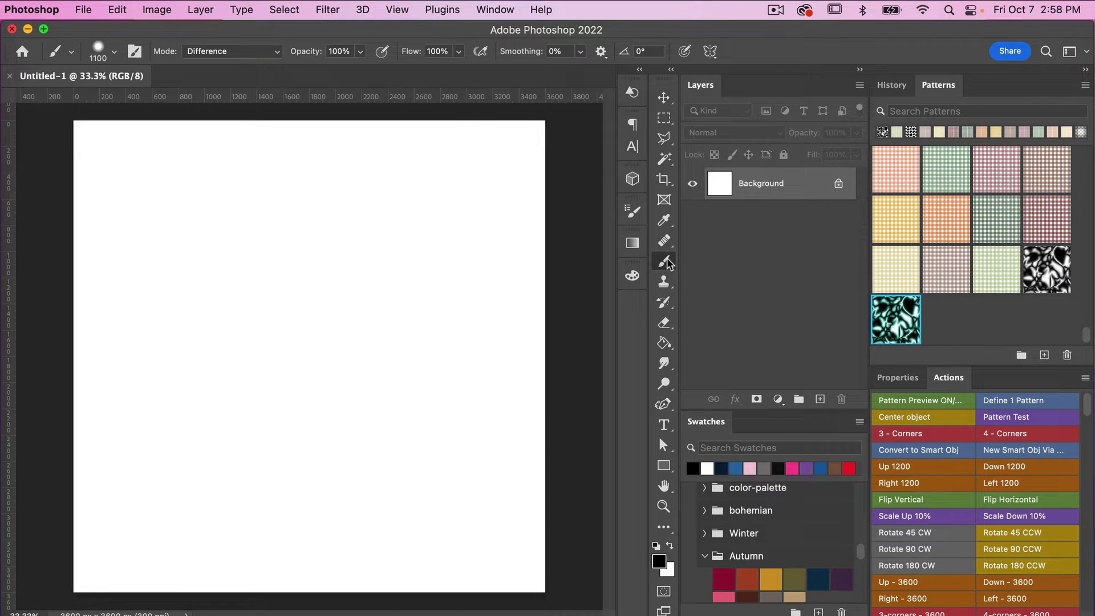
right_click(666, 260)
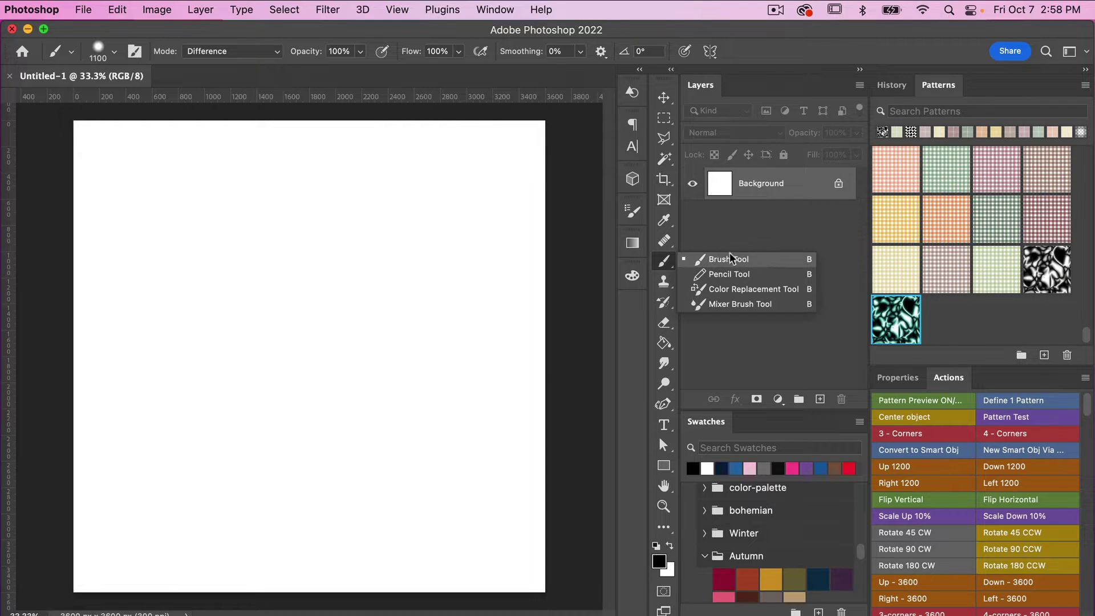
click(757, 259)
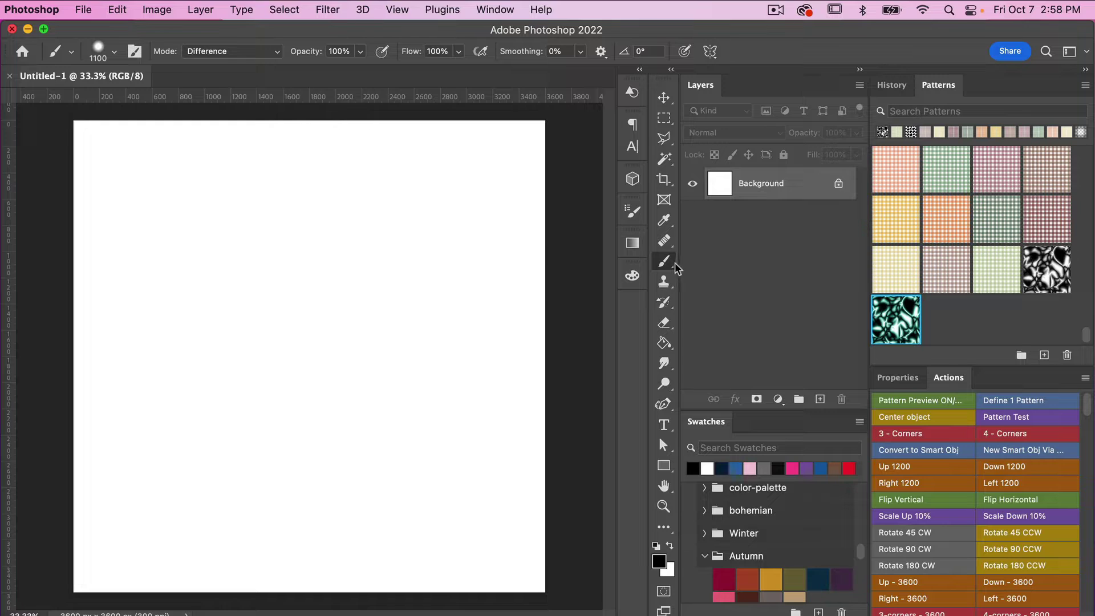
click(116, 54)
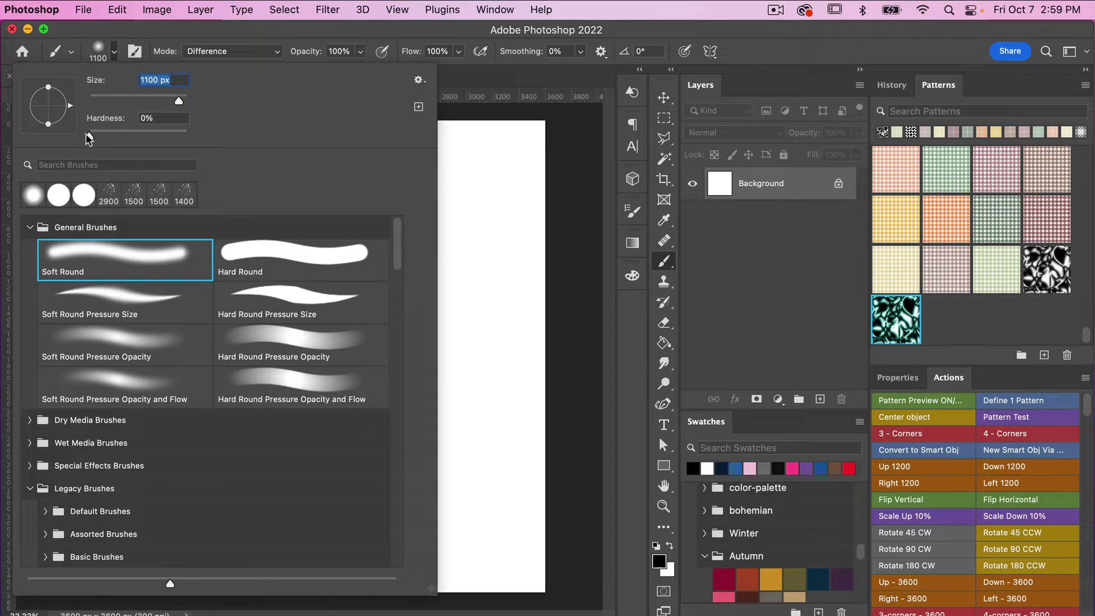
drag(89, 138, 138, 139)
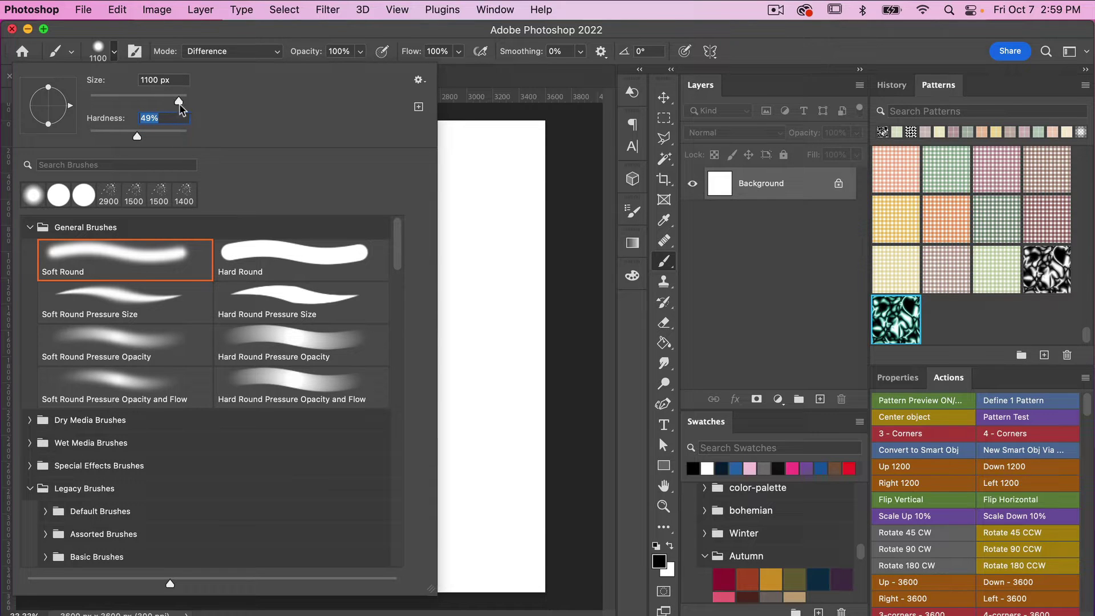
- Try a curved black brush stroke on the Background in Normal mode and undo it
click(286, 38)
key(alt+shift+n)
mouse_move(211, 376)
mouse_down()
mouse_move(252, 268)
mouse_move(379, 247)
mouse_up()
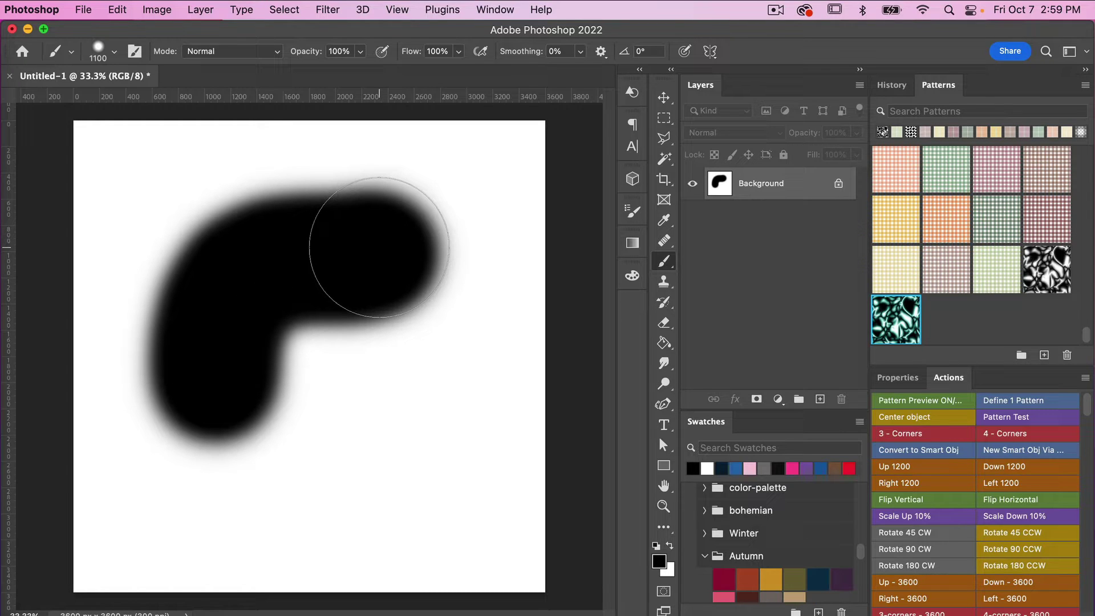
key(super+z)
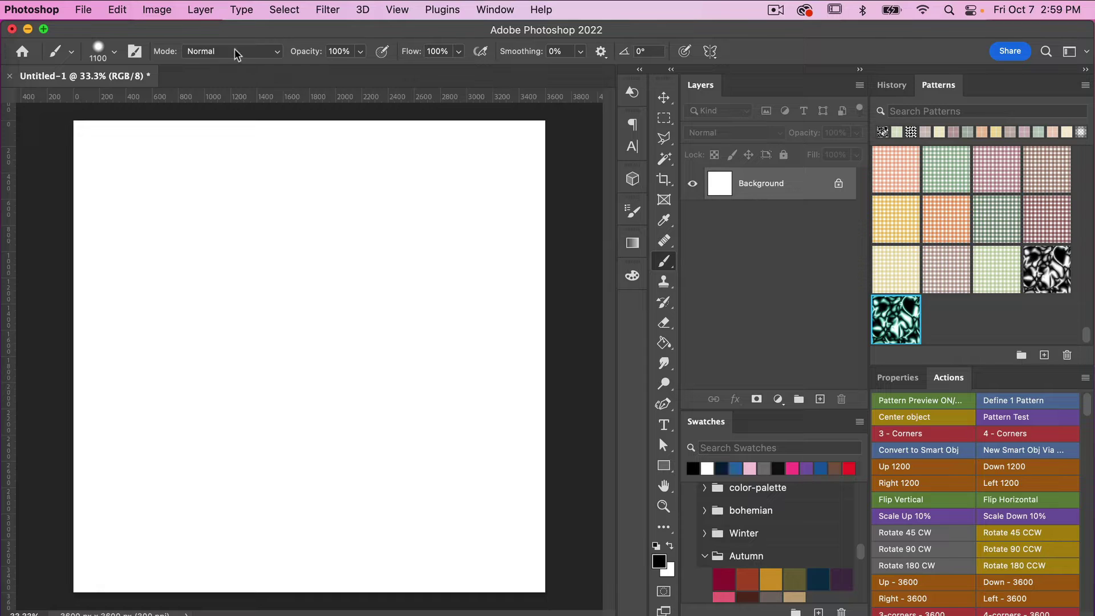
- Set the brush blend mode to Difference and convert the Background into a regular unlocked layer
click(260, 52)
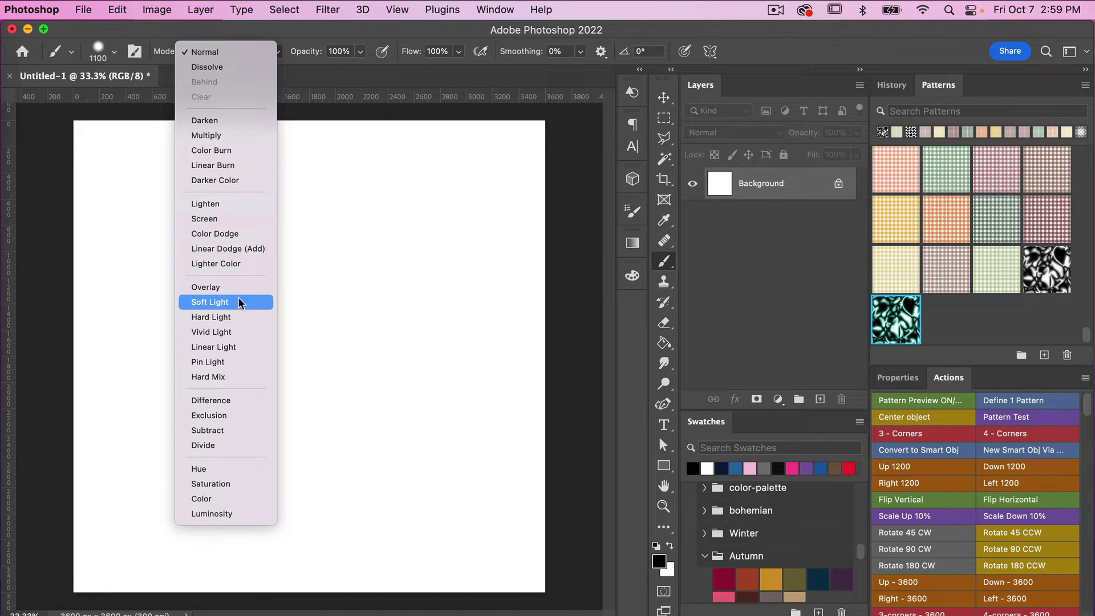
click(227, 400)
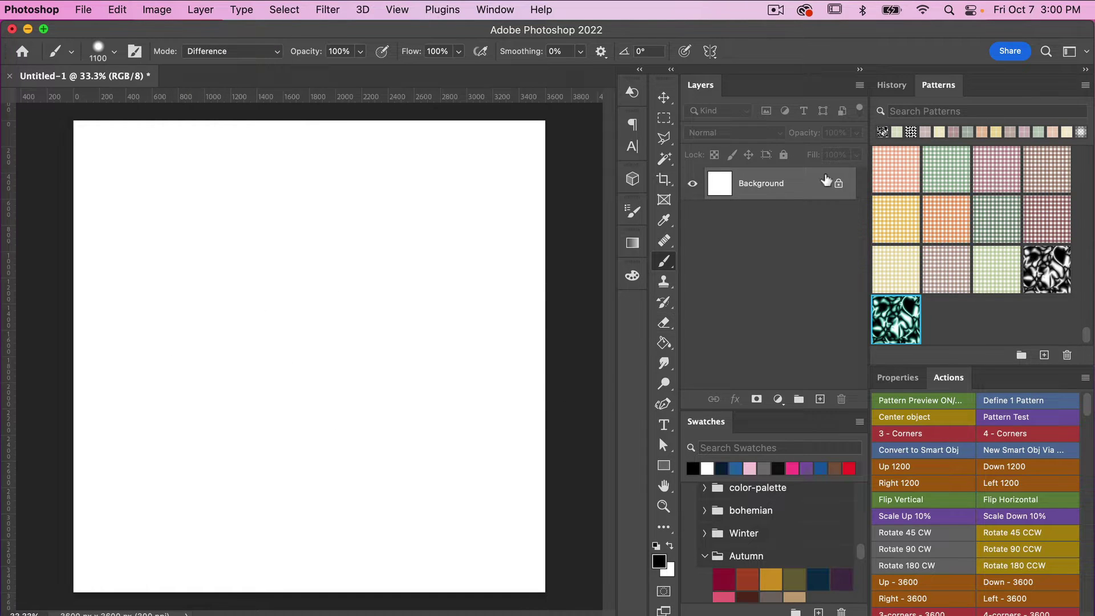
double_click(824, 194)
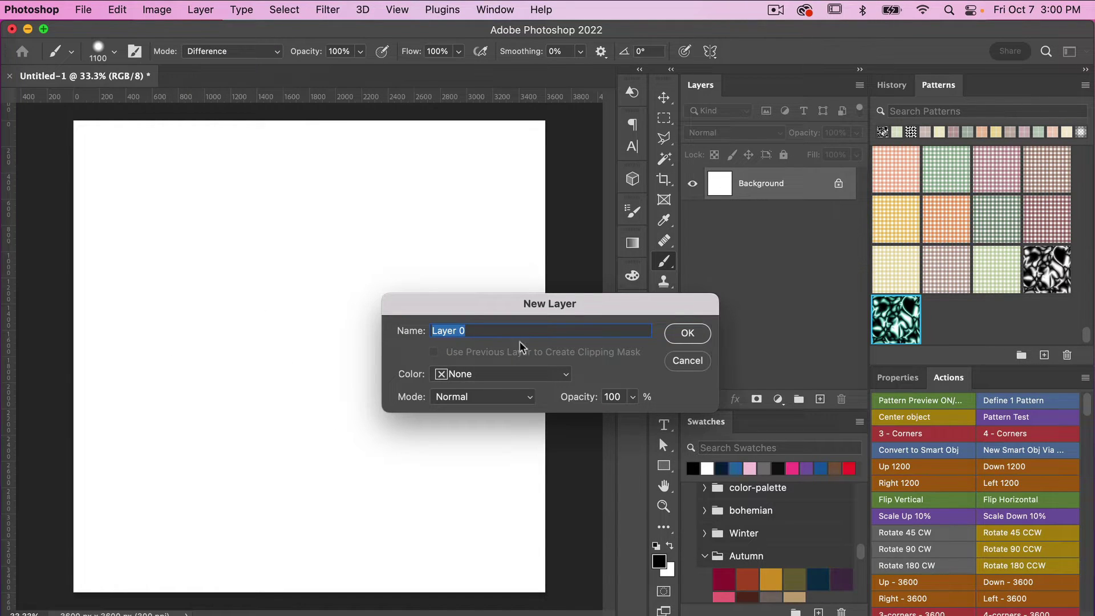
click(686, 333)
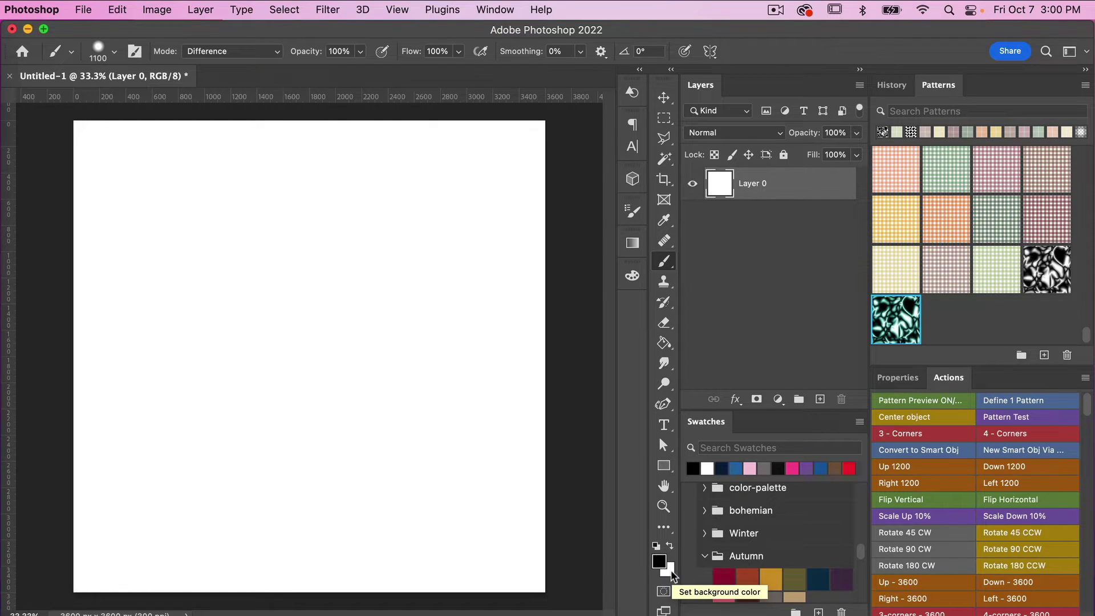
- Swap the colors so white is the foreground, and turn on Pattern Preview
click(670, 548)
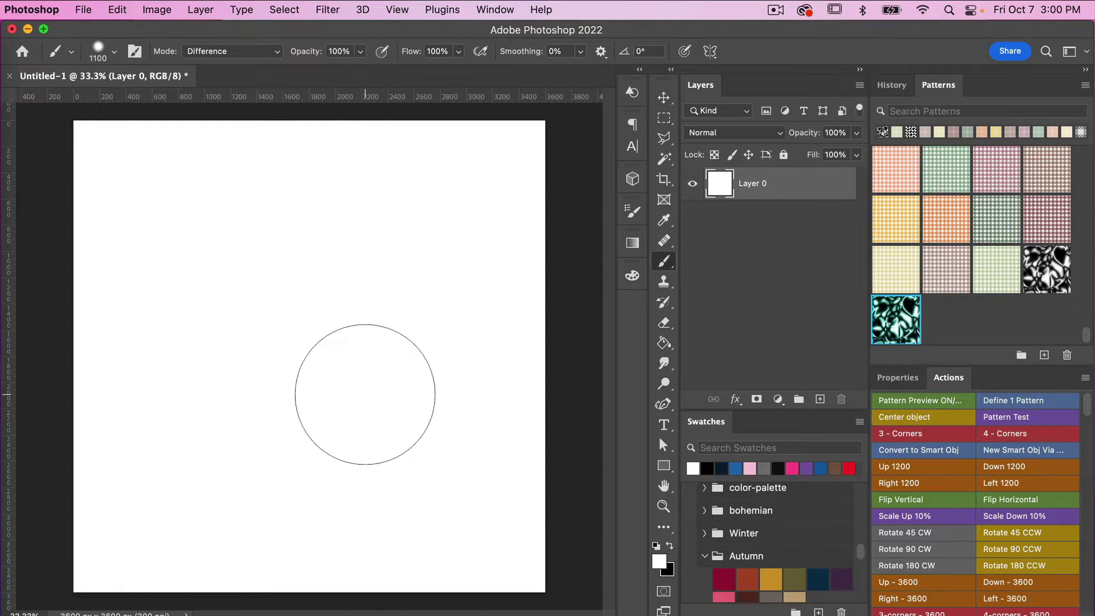
key(super+minus)
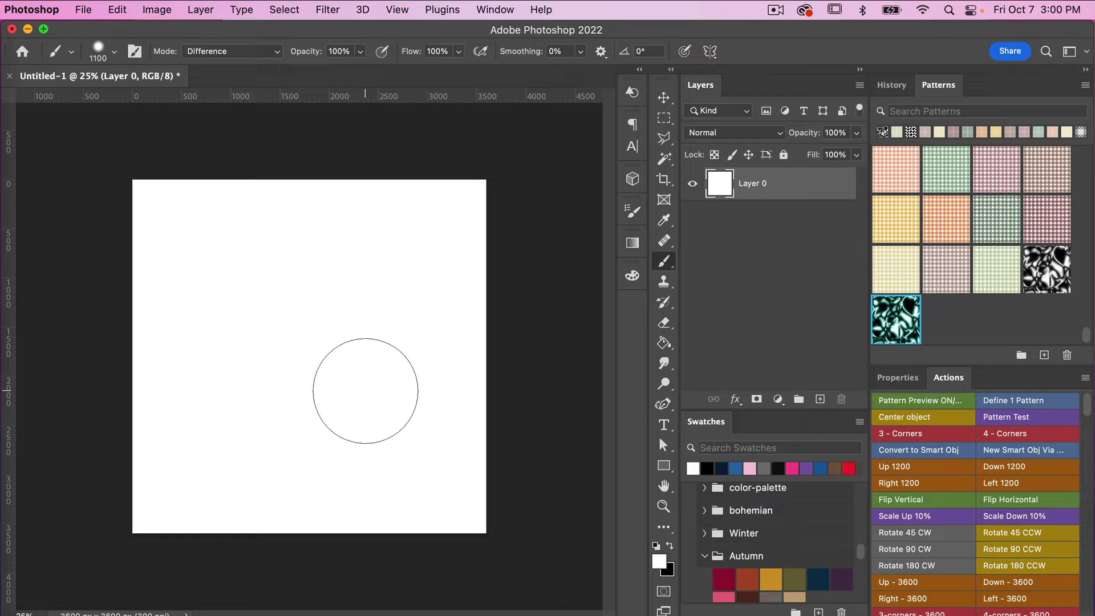
click(399, 15)
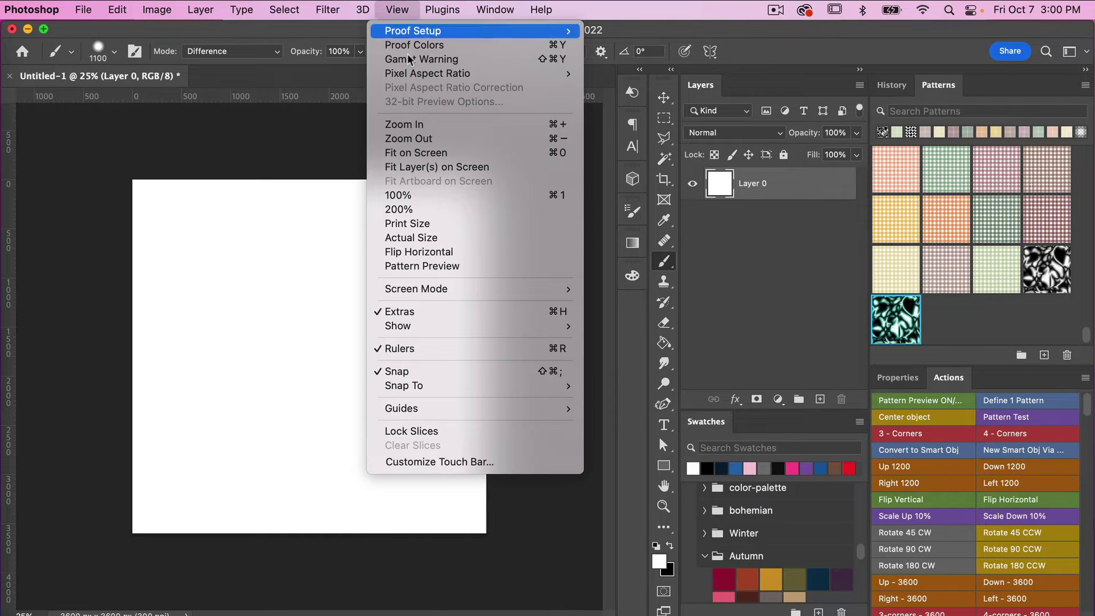
click(433, 262)
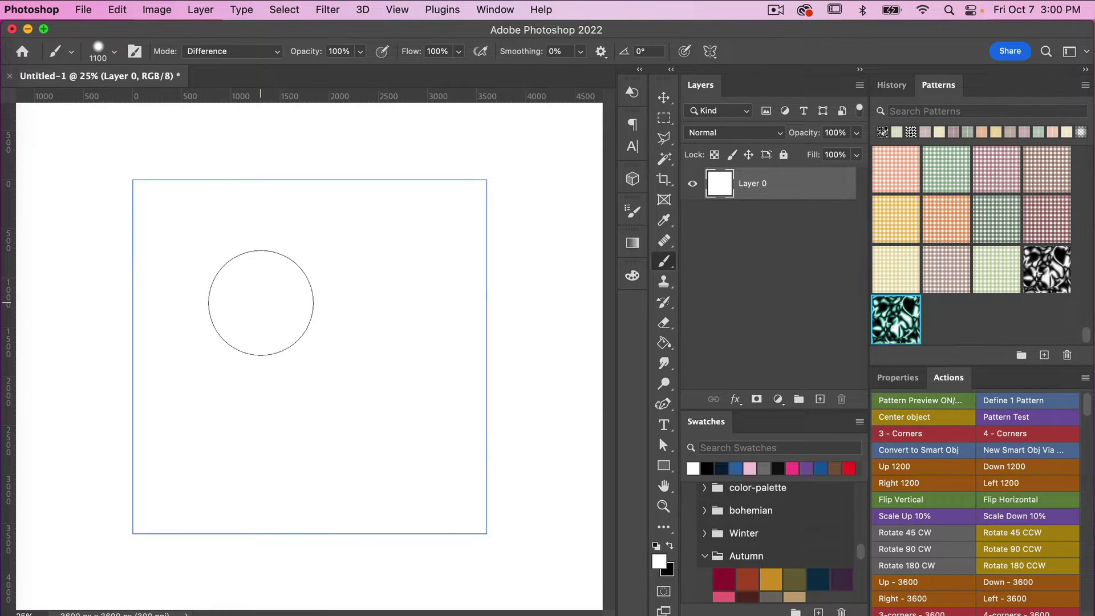
- Paint overlapping white strokes in Difference mode across the whole tile to build a dense, seamless abstract black-and-white pattern
mouse_move(192, 394)
mouse_down()
mouse_move(216, 278)
mouse_move(280, 241)
mouse_move(363, 225)
mouse_up()
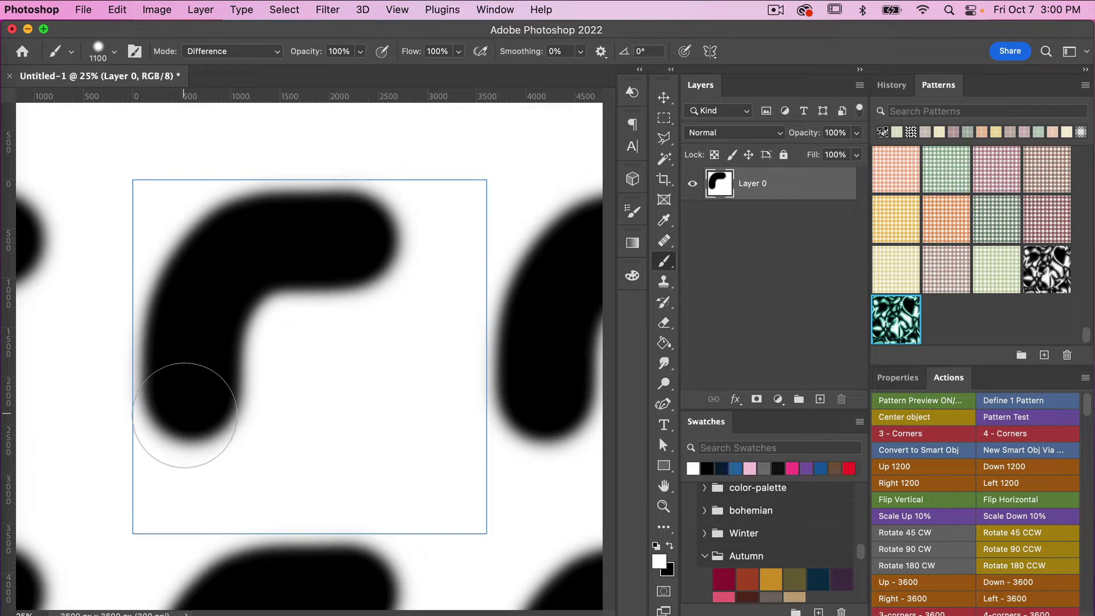
mouse_move(189, 419)
mouse_down()
mouse_move(190, 326)
mouse_move(231, 264)
mouse_move(344, 255)
mouse_move(352, 231)
mouse_move(336, 209)
mouse_move(289, 207)
mouse_move(287, 252)
mouse_move(337, 339)
mouse_move(349, 410)
mouse_move(294, 463)
mouse_move(228, 418)
mouse_move(264, 353)
mouse_move(372, 357)
mouse_move(418, 306)
mouse_move(311, 362)
mouse_move(306, 420)
mouse_move(361, 480)
mouse_move(293, 496)
mouse_move(260, 489)
mouse_move(316, 468)
mouse_move(331, 406)
mouse_up()
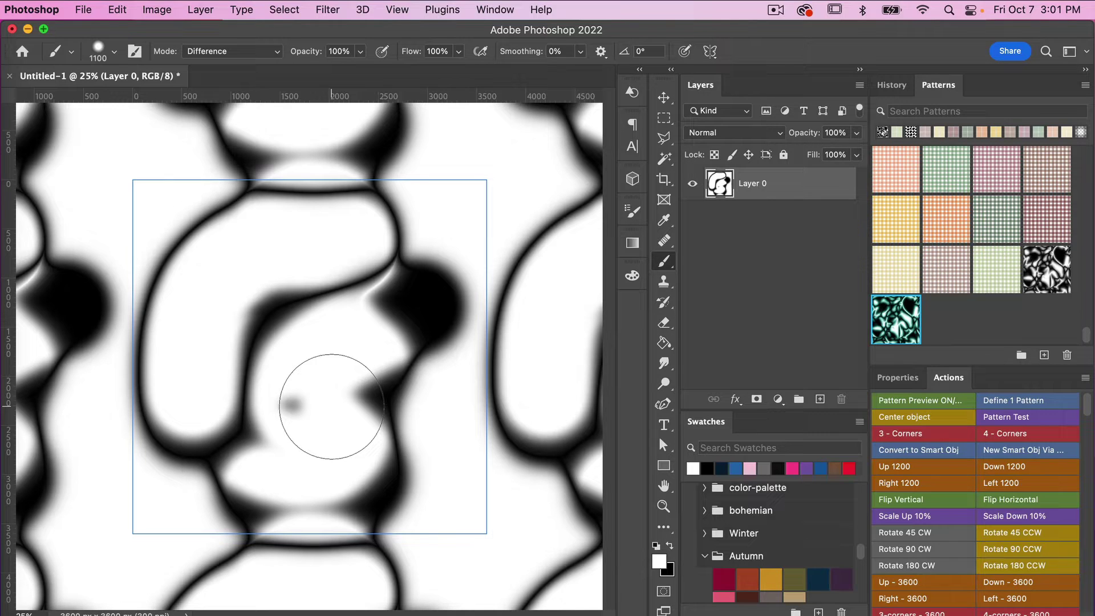
mouse_move(331, 407)
mouse_down()
mouse_move(427, 341)
mouse_move(447, 263)
mouse_move(404, 266)
mouse_move(447, 177)
mouse_move(504, 194)
mouse_move(471, 275)
mouse_move(486, 425)
mouse_move(415, 416)
mouse_move(341, 509)
mouse_move(244, 457)
mouse_move(310, 339)
mouse_move(257, 375)
mouse_move(277, 403)
mouse_move(321, 405)
mouse_move(247, 320)
mouse_move(237, 244)
mouse_move(287, 251)
mouse_move(311, 272)
mouse_move(398, 218)
mouse_move(325, 320)
mouse_move(449, 374)
mouse_move(378, 438)
mouse_move(342, 429)
mouse_move(239, 277)
mouse_move(186, 232)
mouse_move(198, 187)
mouse_move(180, 168)
mouse_move(253, 165)
mouse_move(276, 185)
mouse_move(354, 170)
mouse_move(429, 197)
mouse_move(462, 253)
mouse_move(503, 429)
mouse_move(490, 506)
mouse_move(374, 424)
mouse_move(449, 360)
mouse_move(370, 339)
mouse_move(376, 449)
mouse_move(472, 498)
mouse_move(447, 515)
mouse_move(324, 540)
mouse_move(219, 530)
mouse_move(249, 445)
mouse_move(132, 434)
mouse_move(213, 352)
mouse_up()
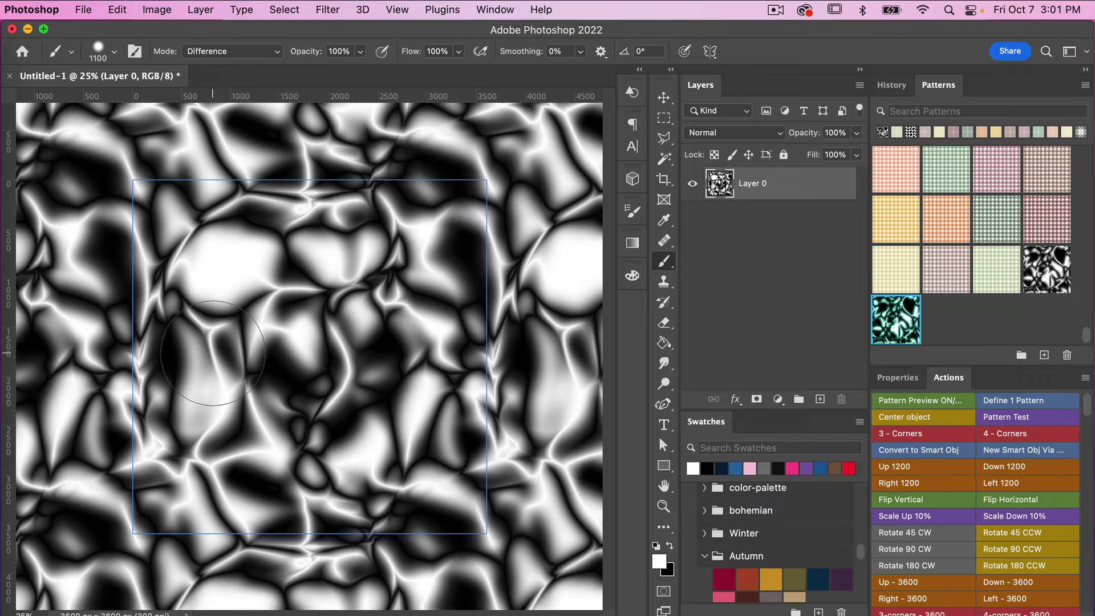
key(super+minus)
key(super+minus)
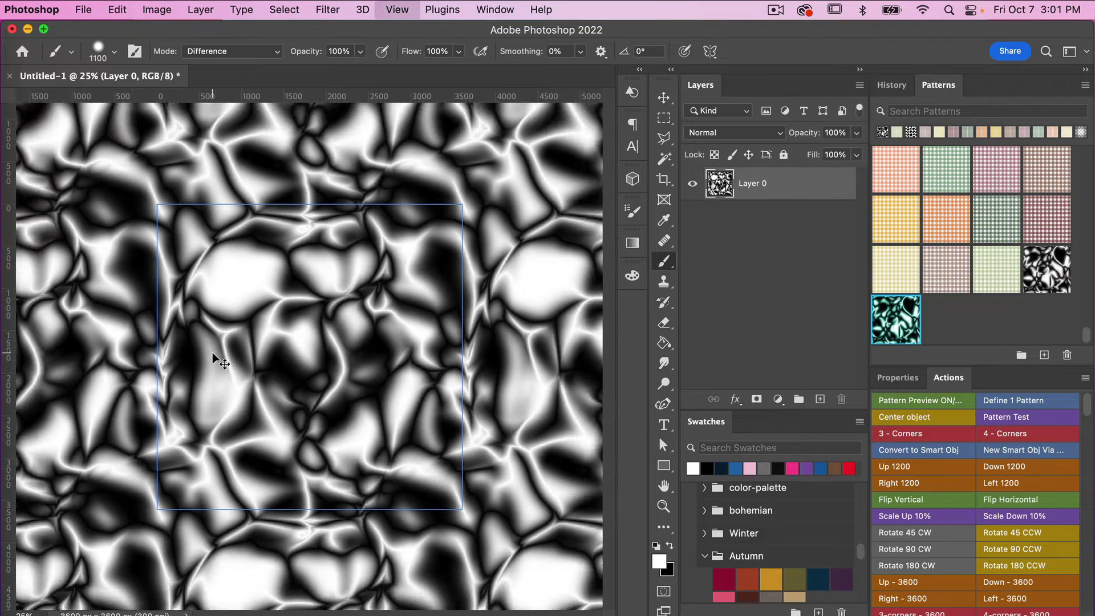
mouse_move(212, 353)
mouse_down()
mouse_move(315, 385)
mouse_move(338, 340)
mouse_move(518, 340)
mouse_move(456, 386)
mouse_move(342, 393)
mouse_move(402, 334)
mouse_move(393, 288)
mouse_move(480, 304)
mouse_move(402, 428)
mouse_move(326, 444)
mouse_move(332, 298)
mouse_move(370, 273)
mouse_move(354, 241)
mouse_move(311, 245)
mouse_move(296, 250)
mouse_move(277, 299)
mouse_move(287, 340)
mouse_move(205, 336)
mouse_move(218, 289)
mouse_move(293, 290)
mouse_move(323, 248)
mouse_move(356, 251)
mouse_move(405, 382)
mouse_move(442, 414)
mouse_move(414, 403)
mouse_move(439, 398)
mouse_move(431, 414)
mouse_move(388, 405)
mouse_move(391, 362)
mouse_move(418, 351)
mouse_move(339, 341)
mouse_move(327, 368)
mouse_move(288, 308)
mouse_up()
mouse_move(279, 405)
mouse_down()
mouse_move(365, 455)
mouse_move(415, 453)
mouse_move(400, 379)
mouse_move(407, 344)
mouse_move(371, 305)
mouse_up()
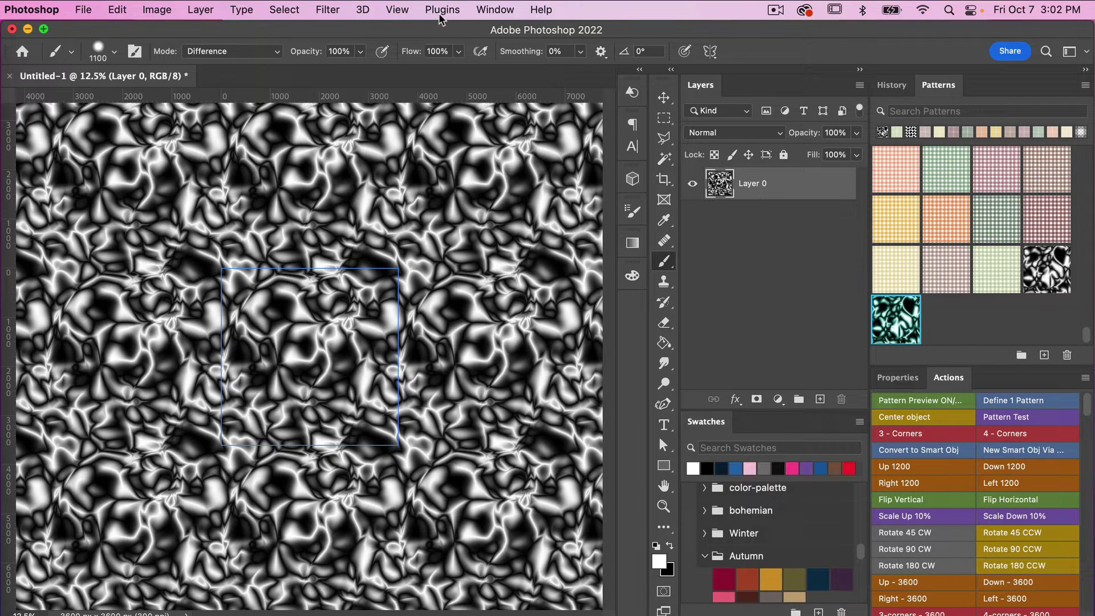
- Save the painted tile as a new pattern in the pattern library under its default name
click(491, 13)
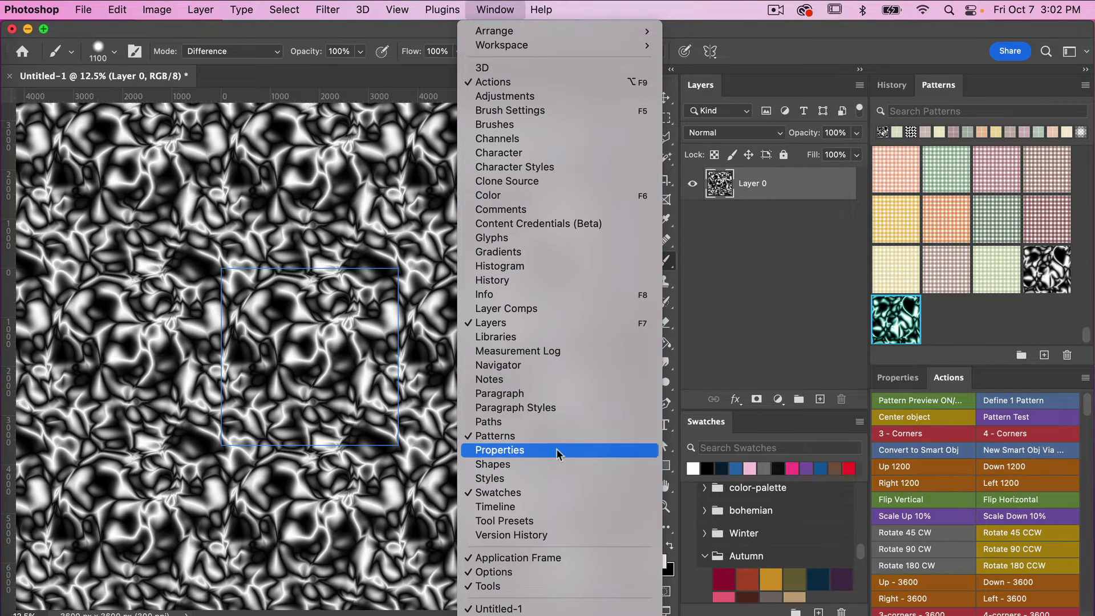
click(995, 333)
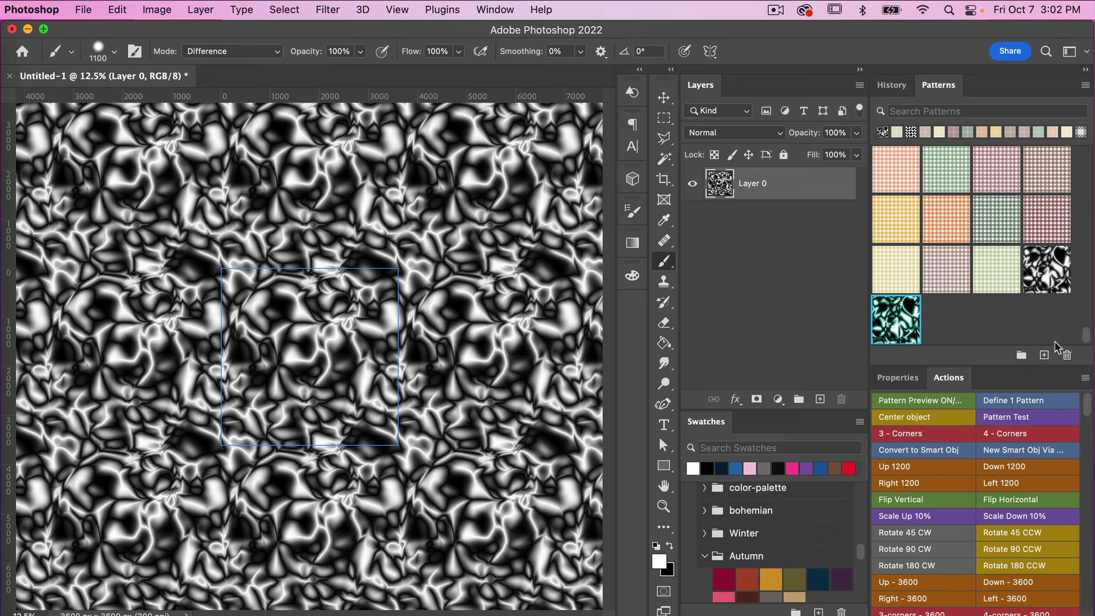
click(1043, 355)
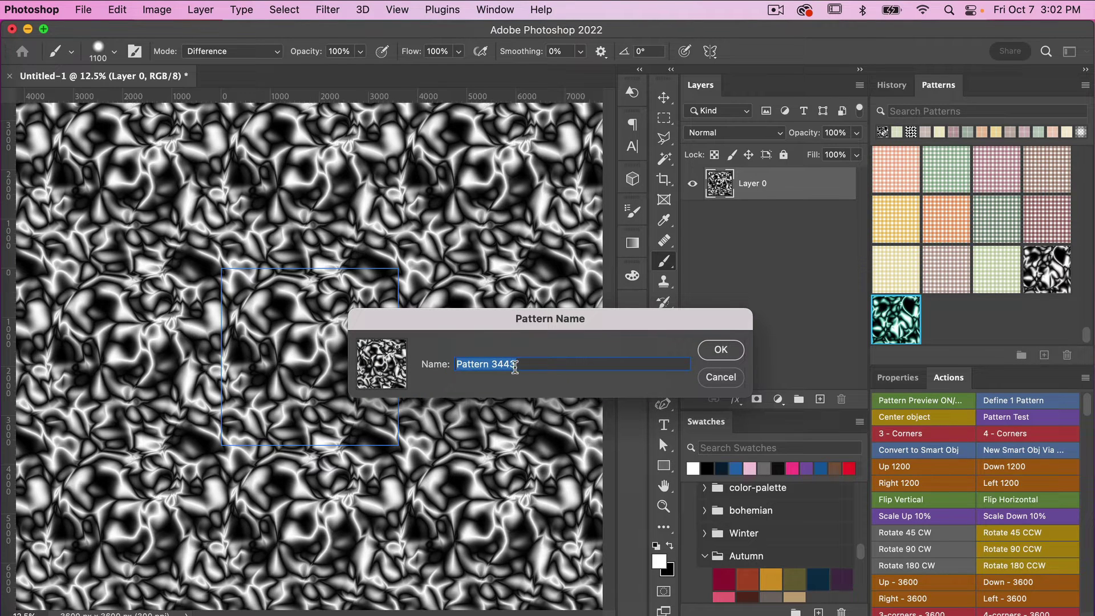
click(721, 349)
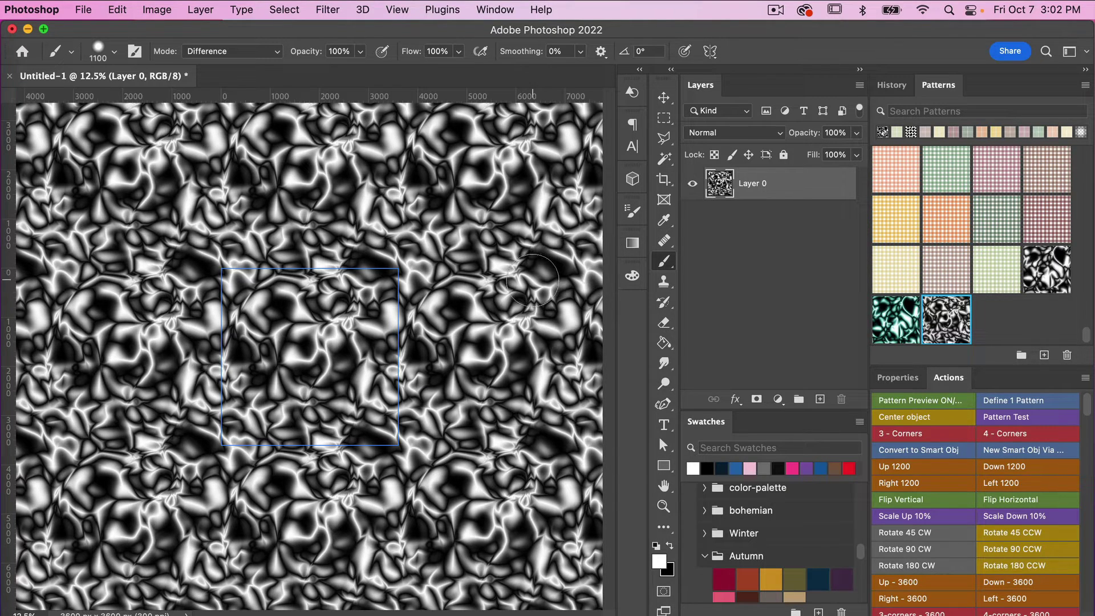
- Turn off Pattern Preview and enlarge the view of the single painted tile
click(393, 10)
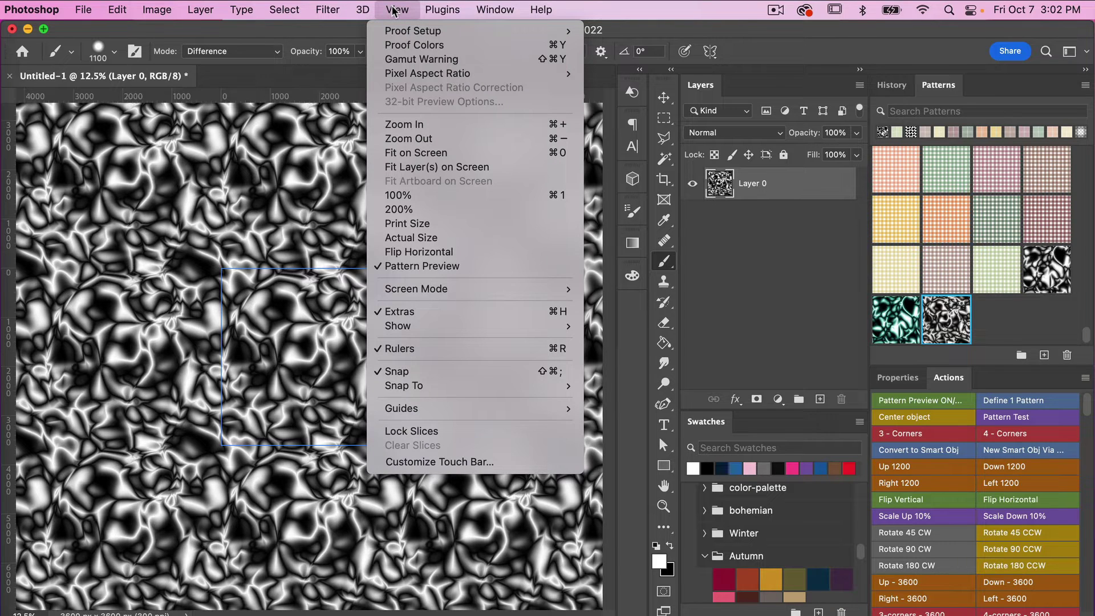
click(424, 267)
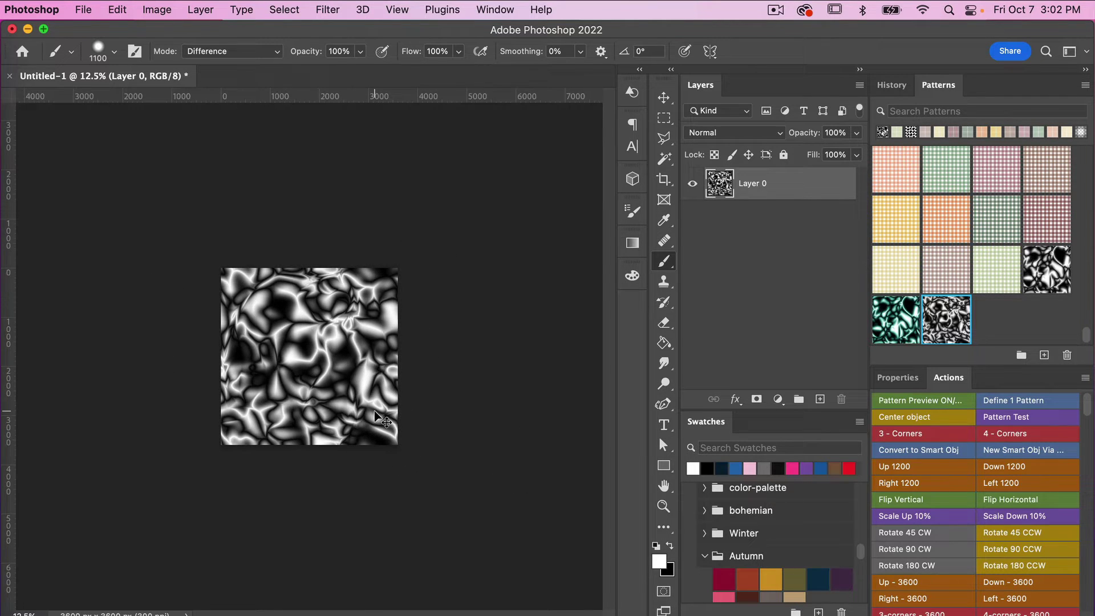
key(super+equal)
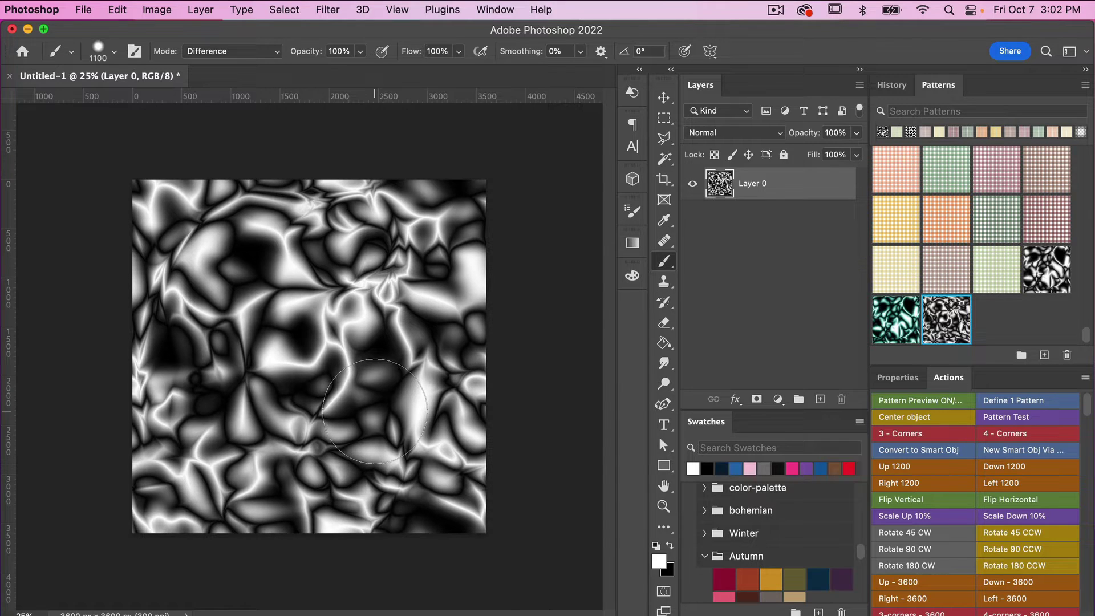
- Add a Pattern fill layer above Layer 0 with angle 0° and scale 100%
click(778, 399)
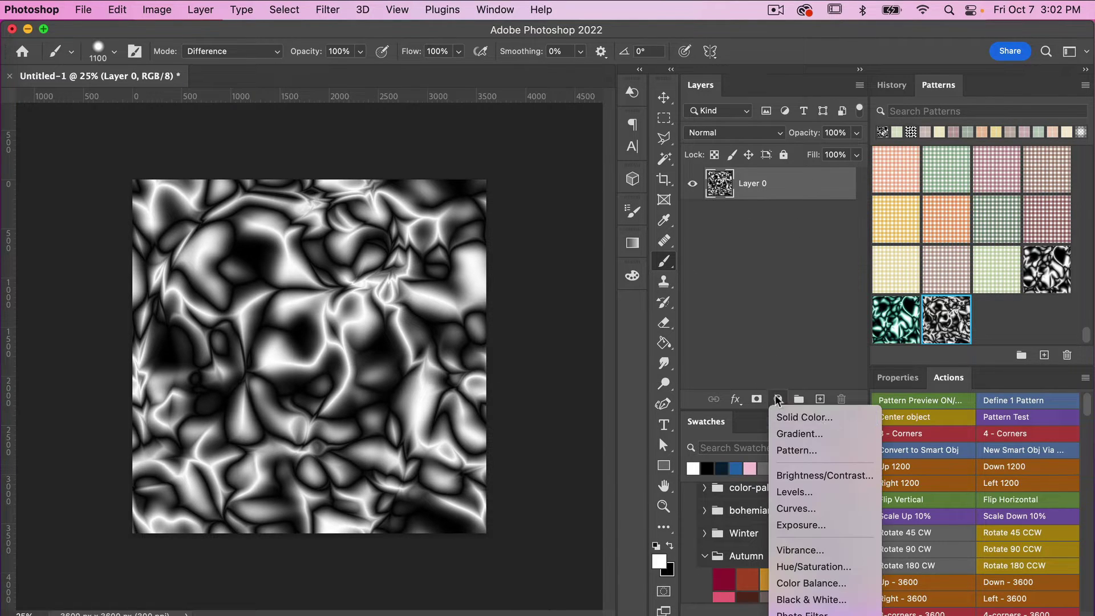
click(777, 398)
click(736, 255)
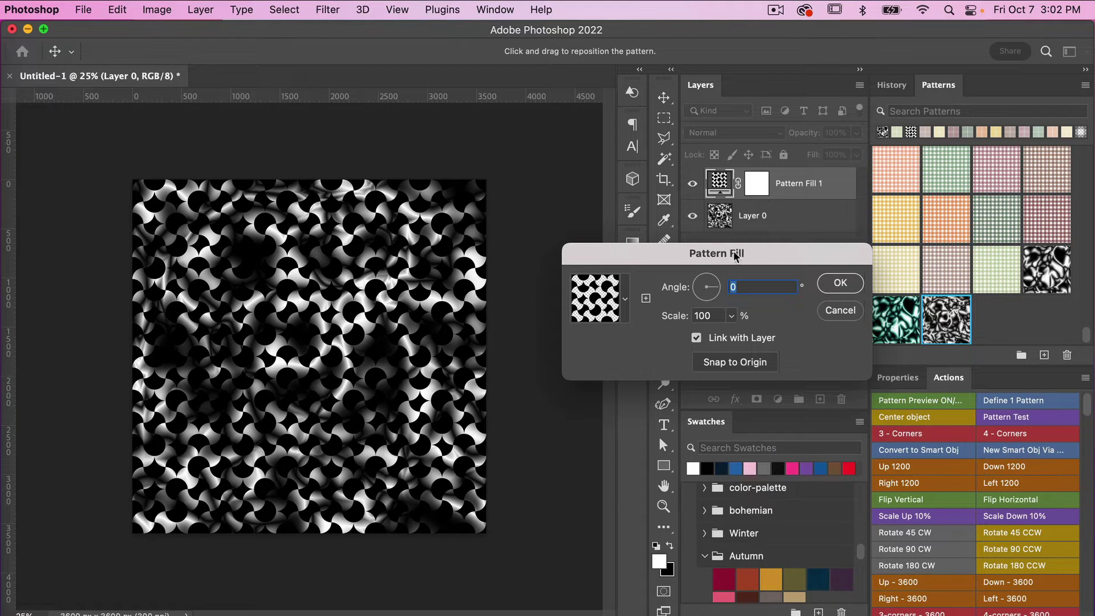
click(841, 285)
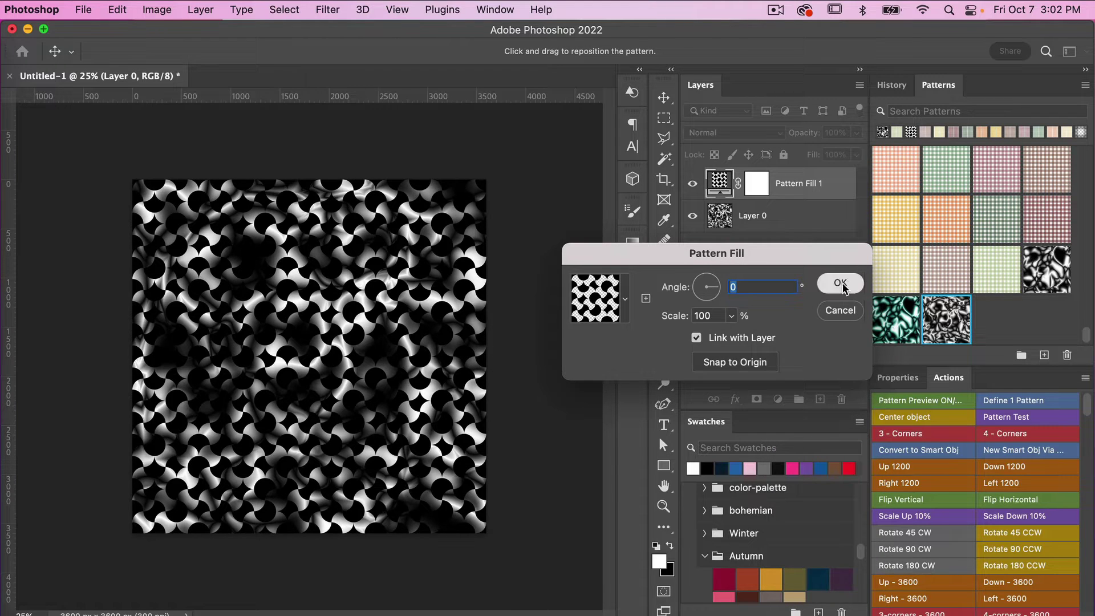
- Hide Layer 0 and switch the Pattern Fill 1 layer to the newly saved abstract black-and-white pattern
click(692, 216)
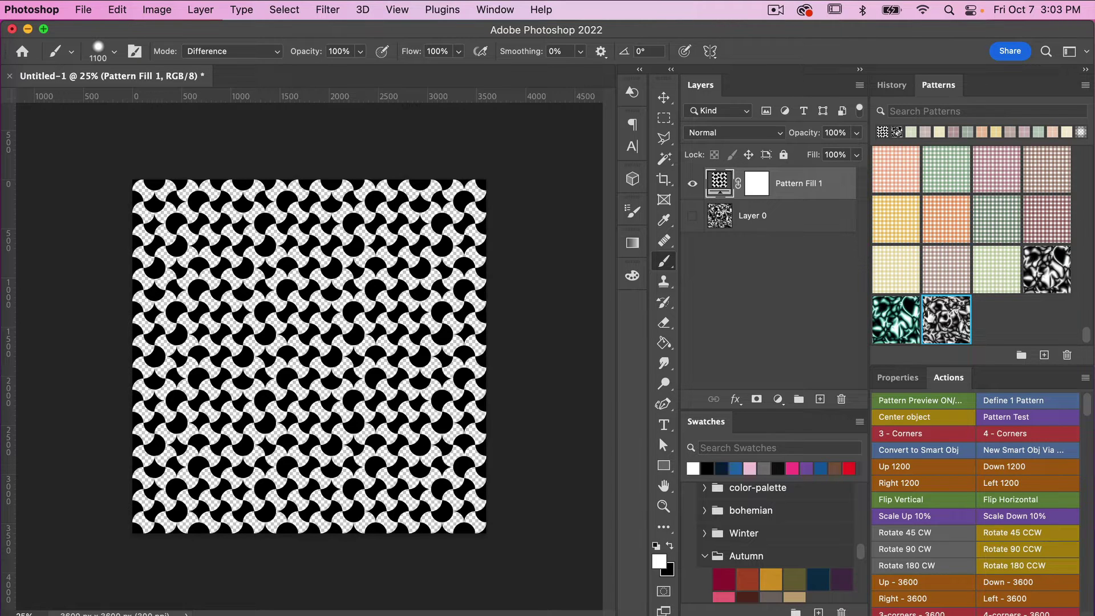
click(931, 314)
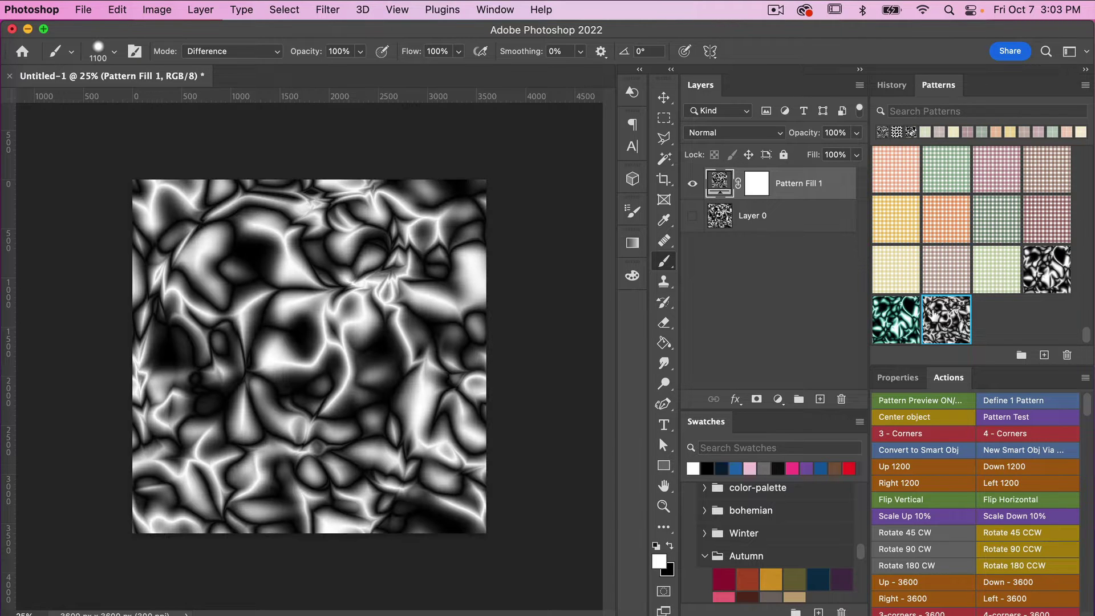
- Preview the Pattern Fill 1 layer at 50% scale and return its scale to 100%
double_click(720, 181)
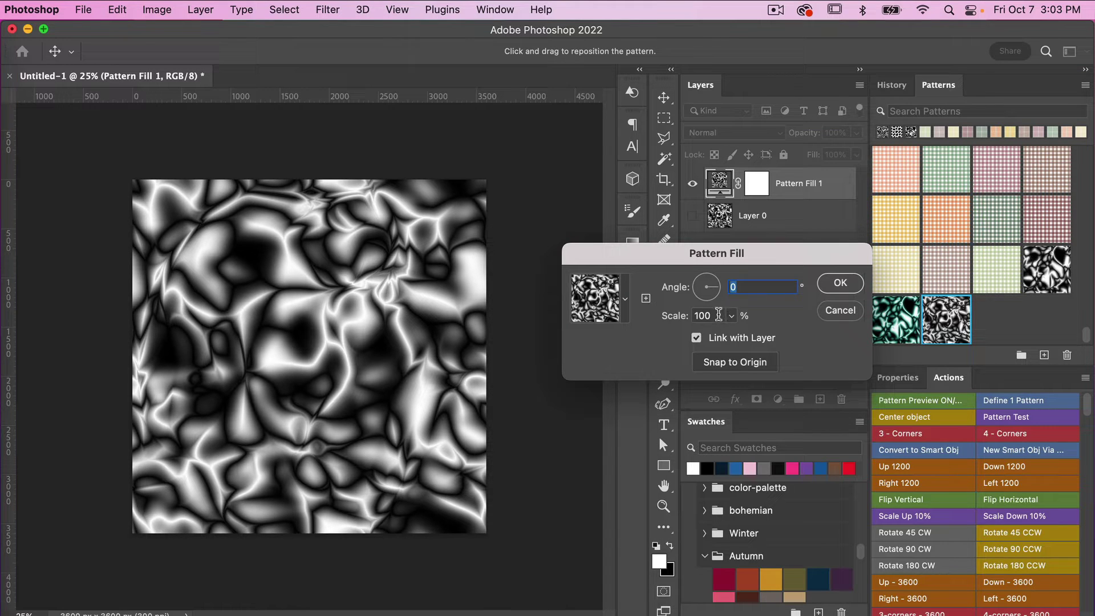
double_click(718, 314)
text(50)
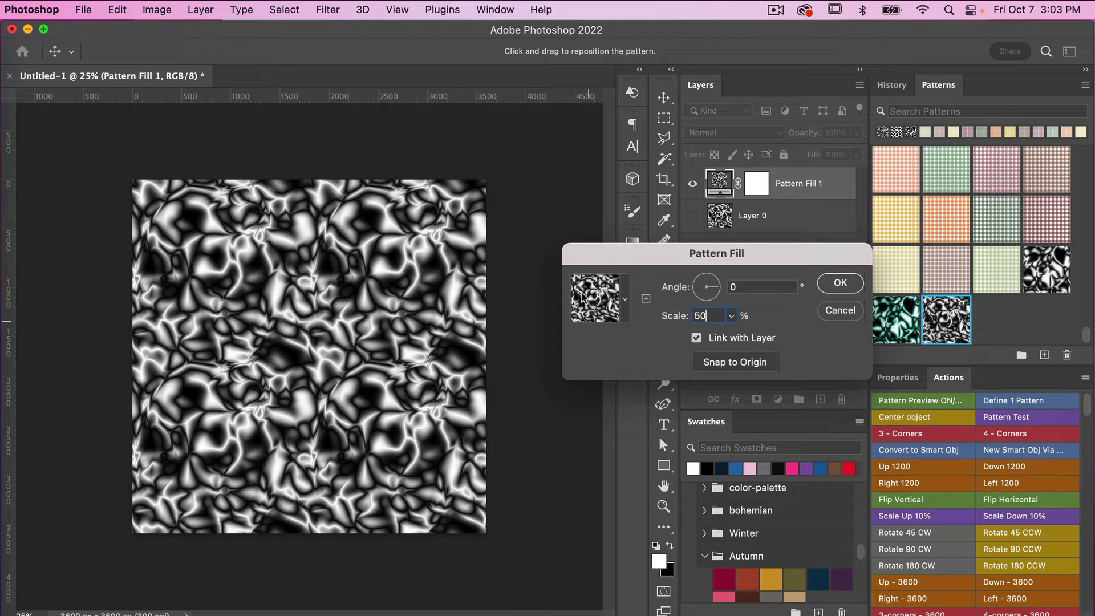
double_click(708, 315)
text(100)
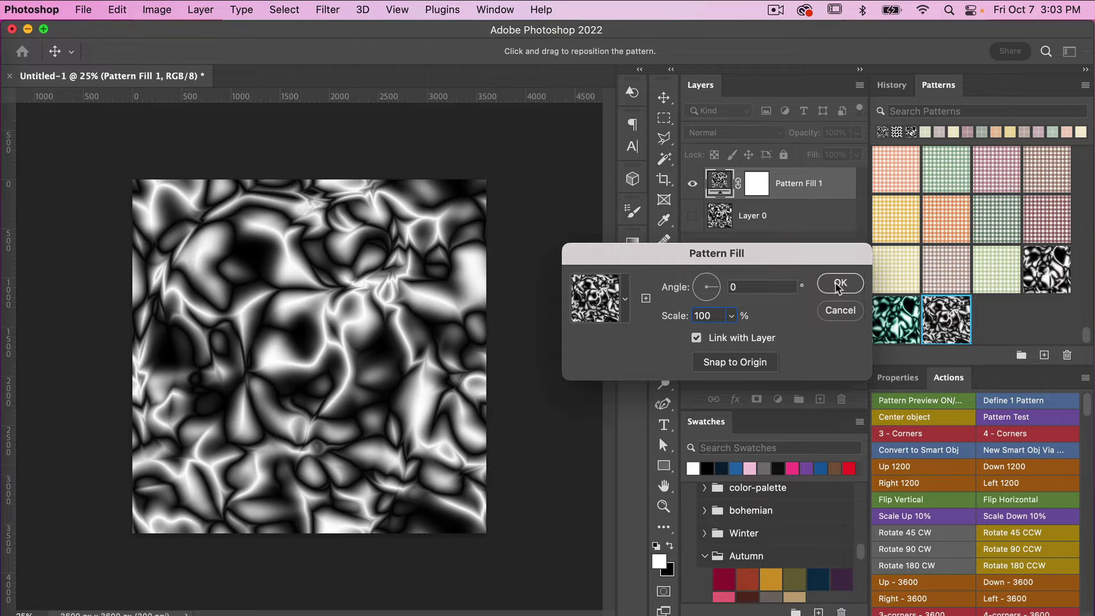
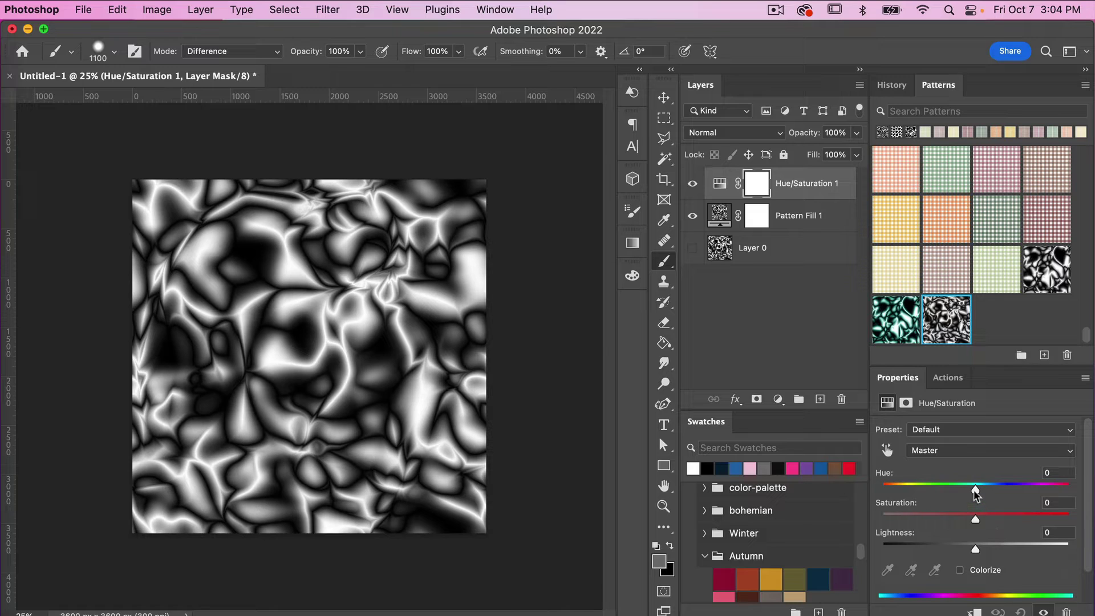
- Colorize the pattern green with the Hue/Saturation 1 layer, using hue 132, saturation 50 and lightness -11
drag(974, 490, 926, 495)
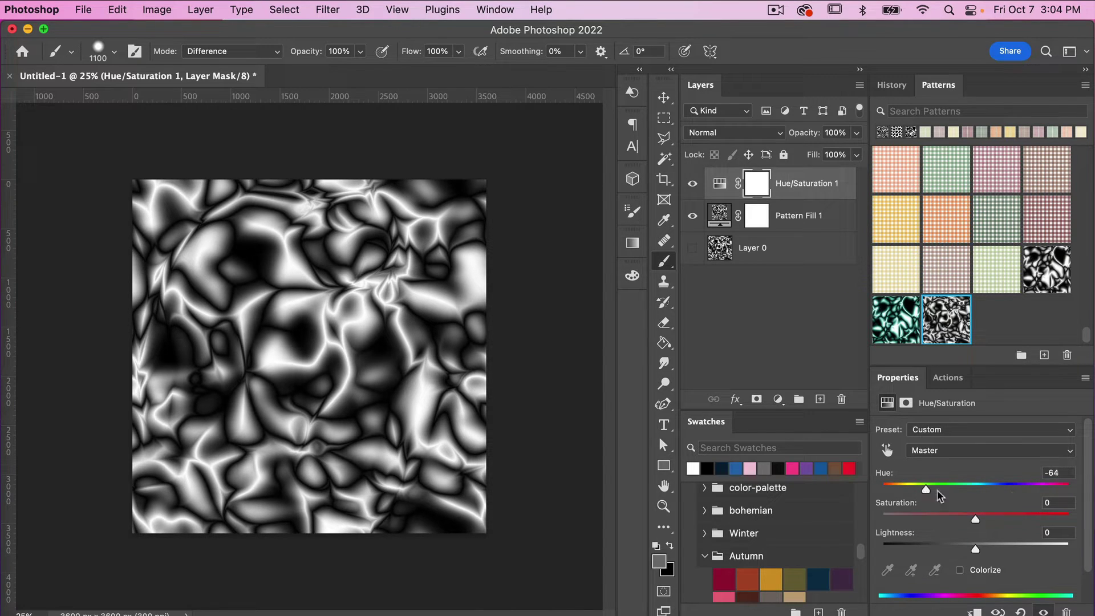
drag(937, 490, 963, 496)
click(959, 569)
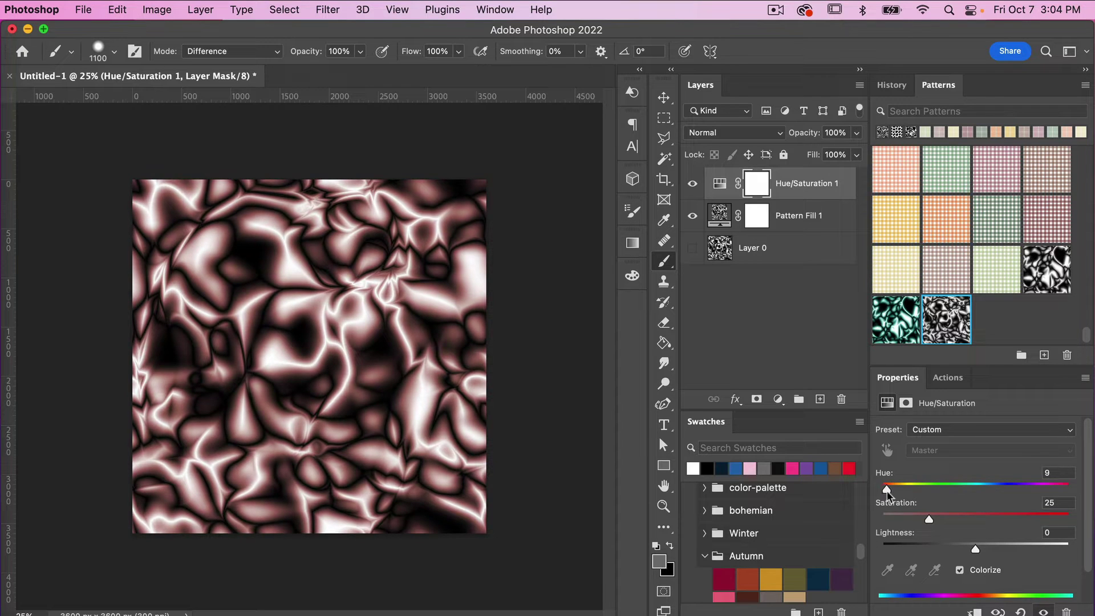
drag(881, 490, 950, 494)
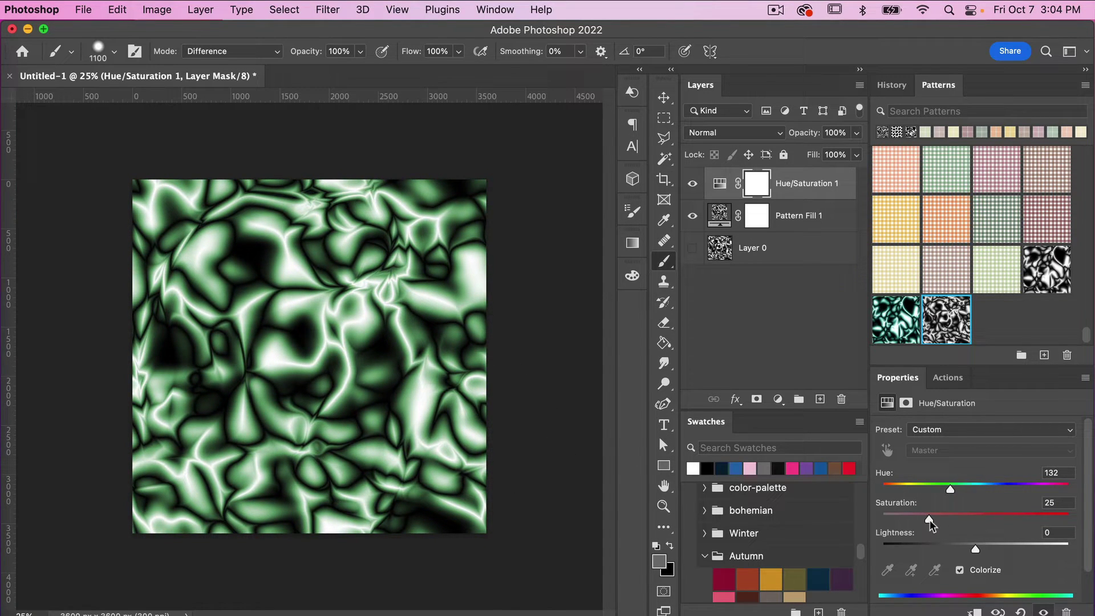
drag(929, 519, 976, 524)
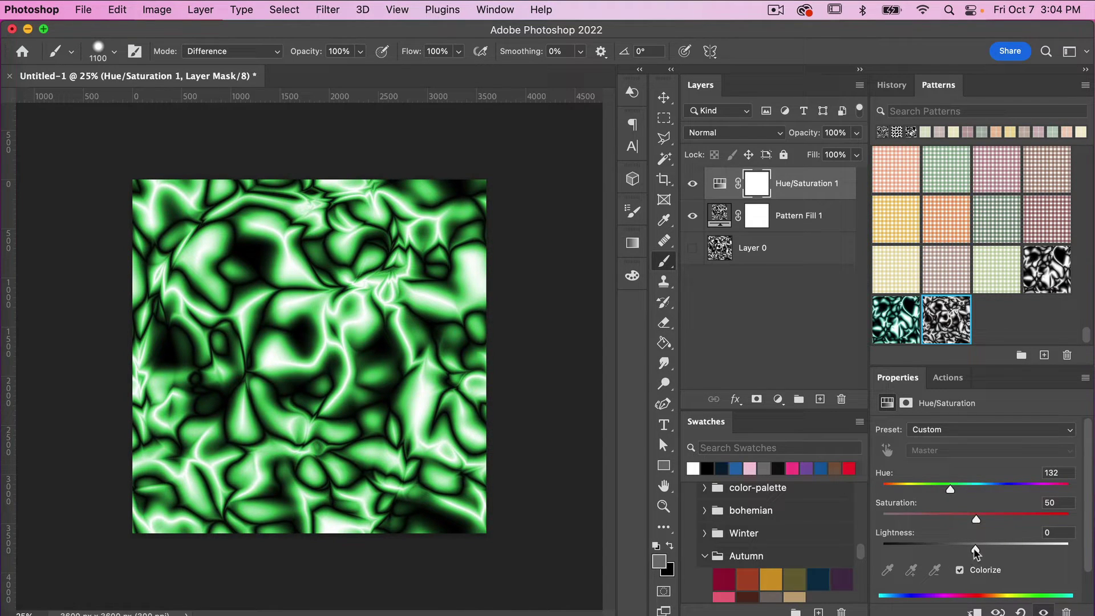
mouse_move(973, 548)
mouse_down()
mouse_move(1007, 549)
mouse_move(911, 551)
mouse_move(973, 546)
mouse_move(963, 546)
mouse_up()
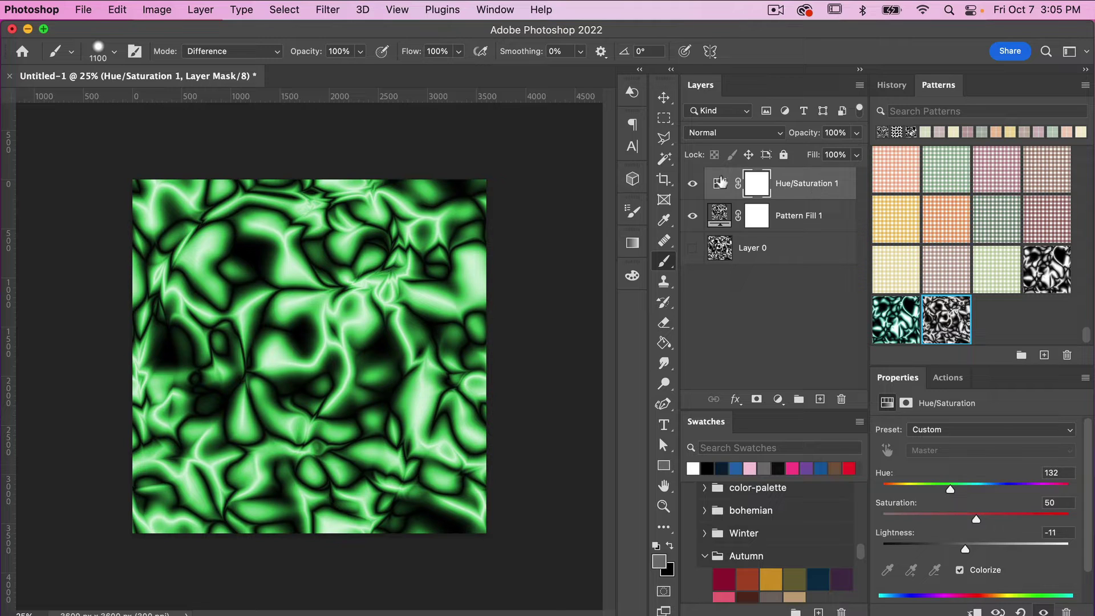
- Hide the Hue/Saturation 1 layer and add a Color Balance adjustment layer above it
click(692, 184)
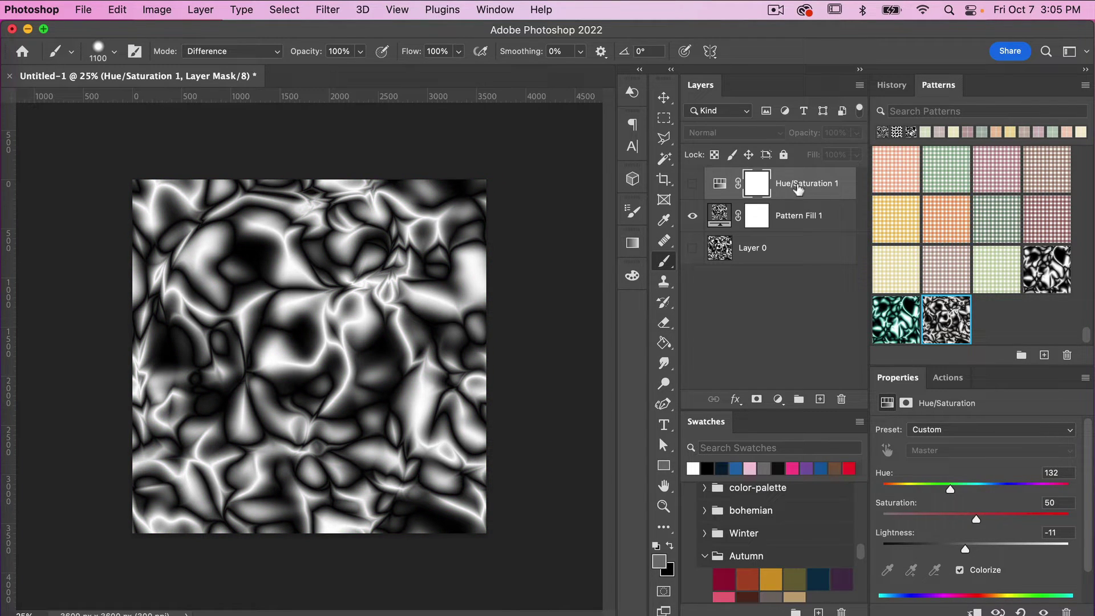
click(778, 399)
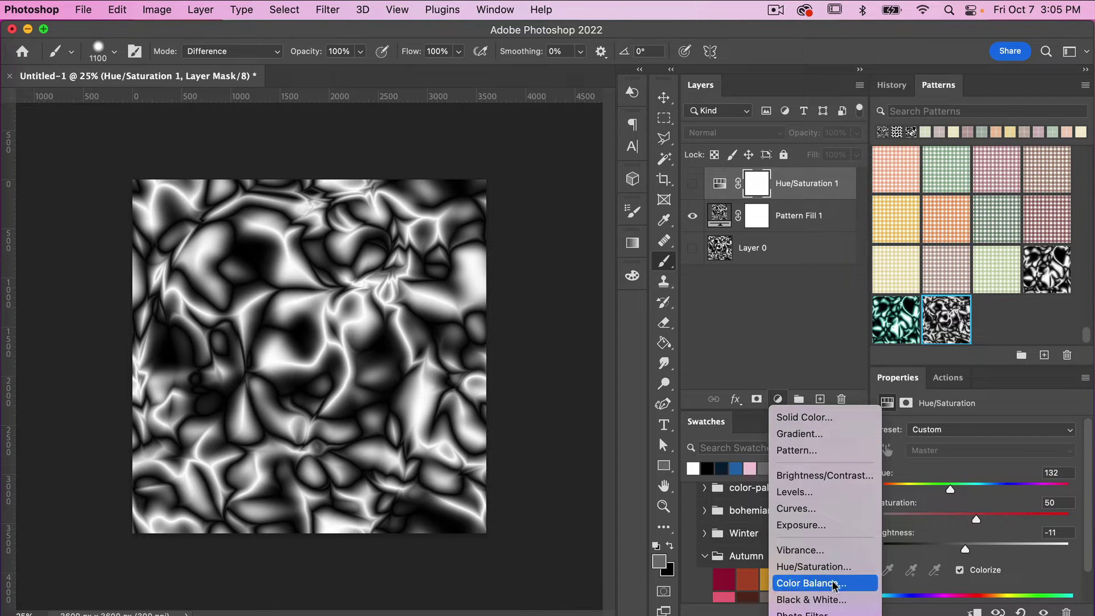
click(833, 584)
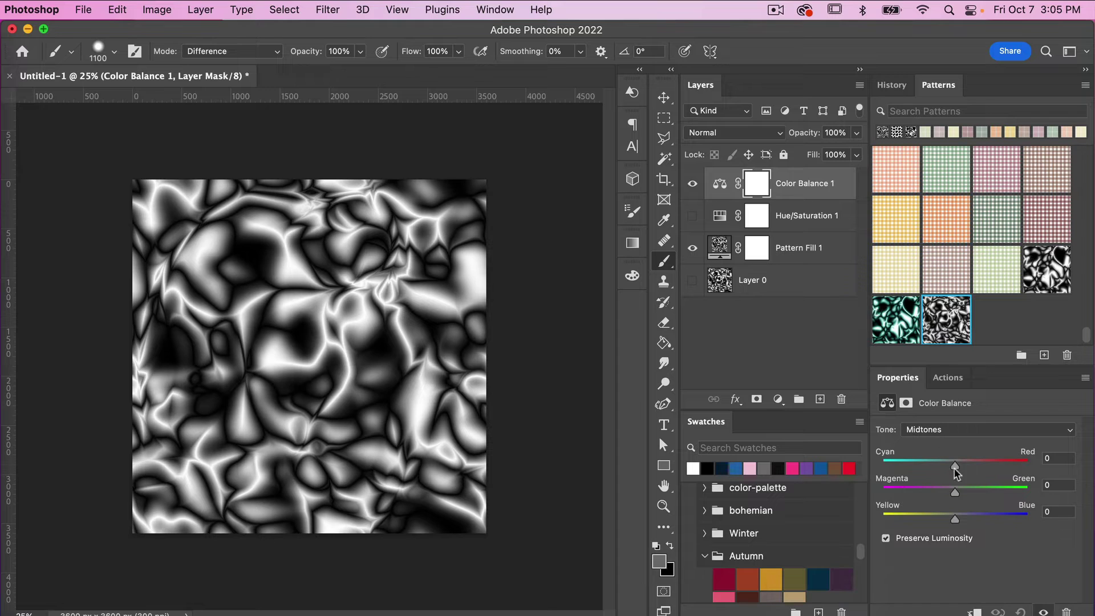
- Tint the shadows dark teal in the Color Balance adjustment, with Magenta–Green at +4 and Yellow–Blue at 0
click(1070, 430)
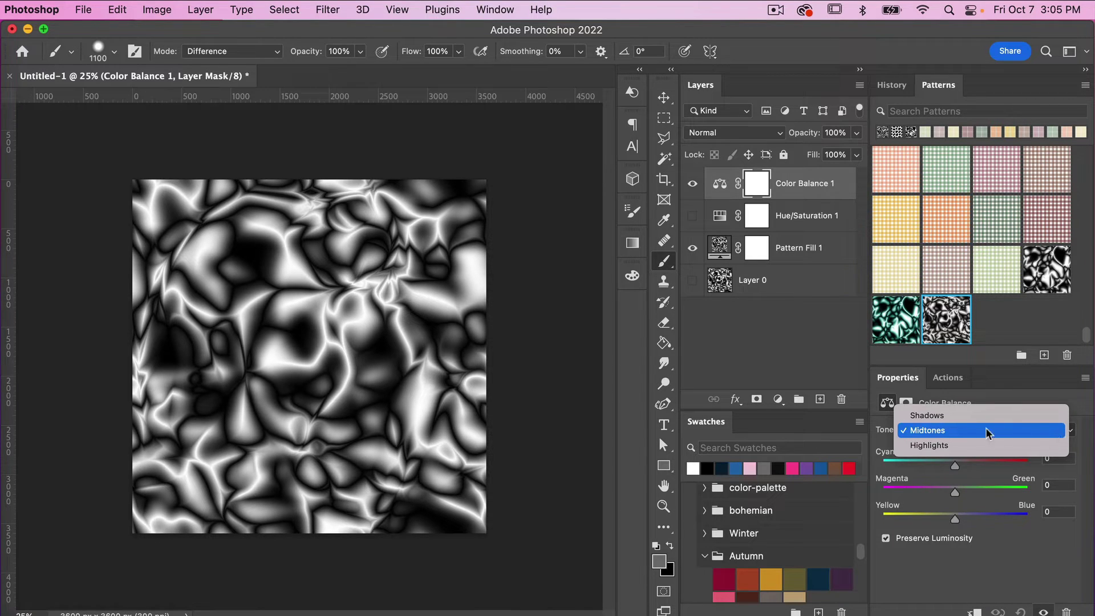
click(944, 415)
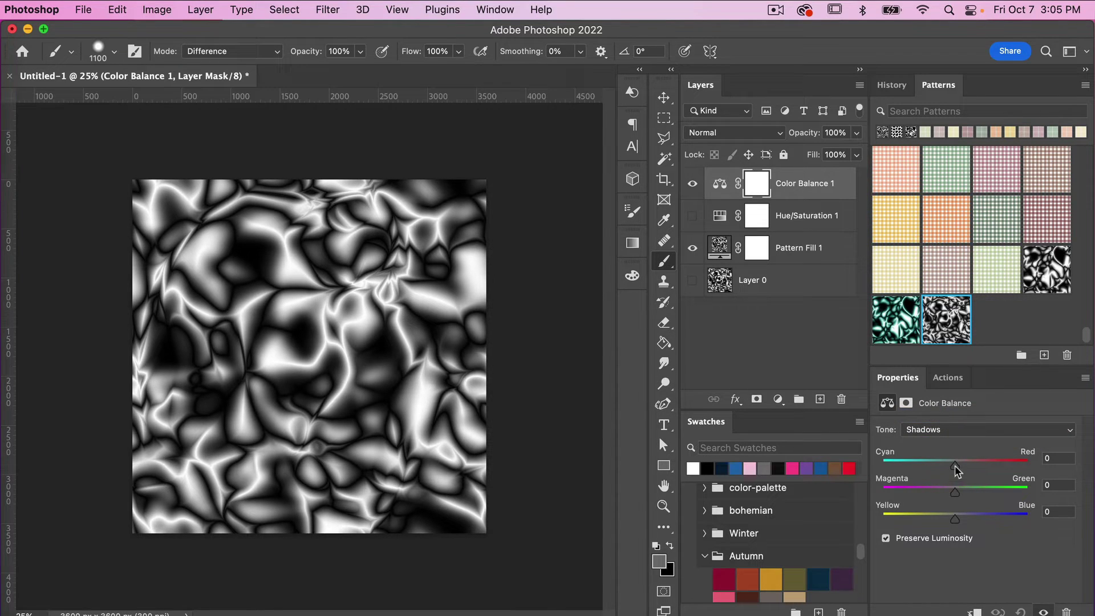
drag(955, 466, 955, 519)
- Set the Color Balance midtones to Cyan–Red +3, Magenta–Green -53 and Yellow–Blue +42
click(962, 428)
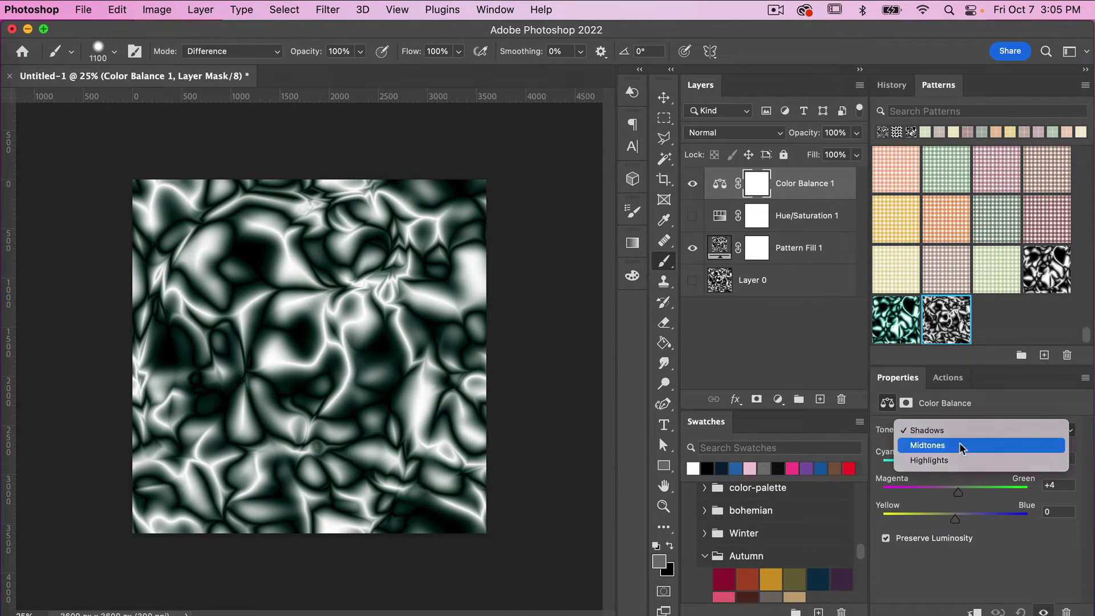
click(962, 446)
drag(955, 465, 984, 517)
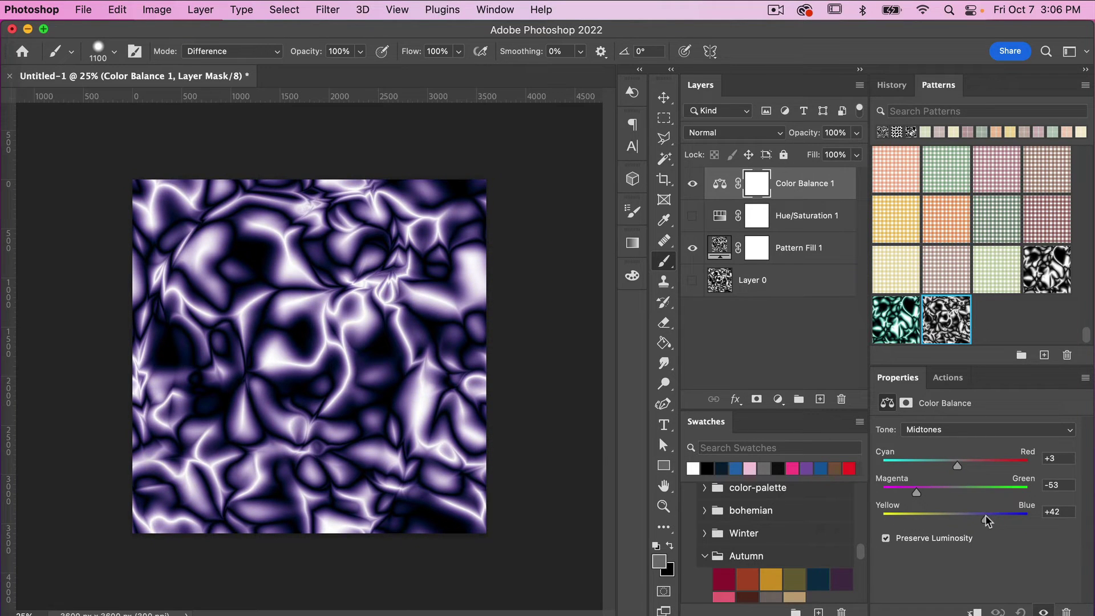
- Set the Color Balance highlights to Cyan–Red +1, Magenta–Green -15 and Yellow–Blue -4
click(951, 433)
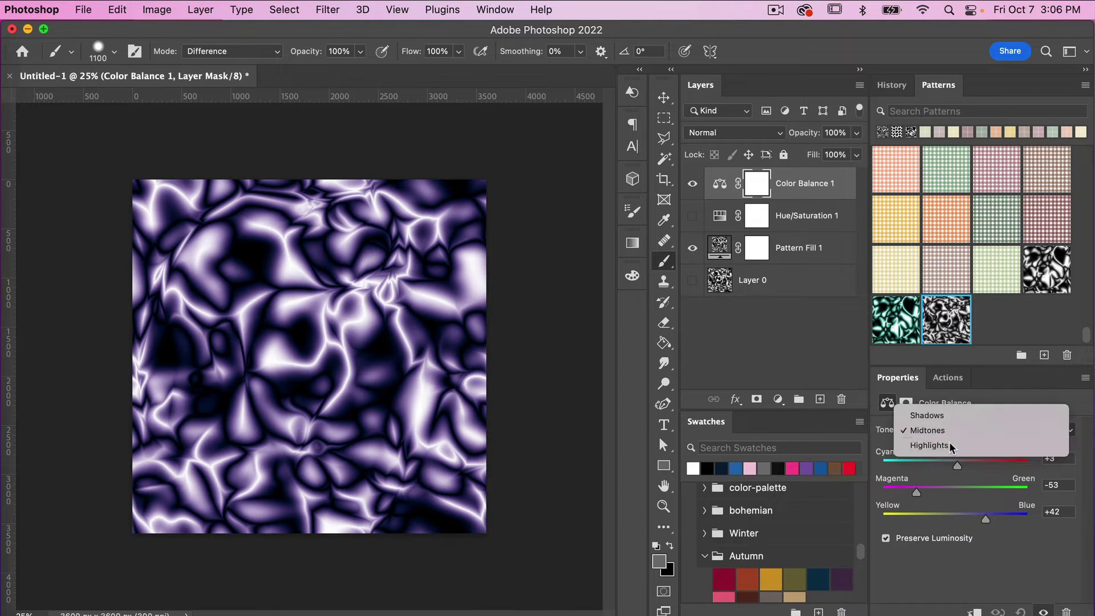
click(950, 446)
drag(953, 468, 944, 495)
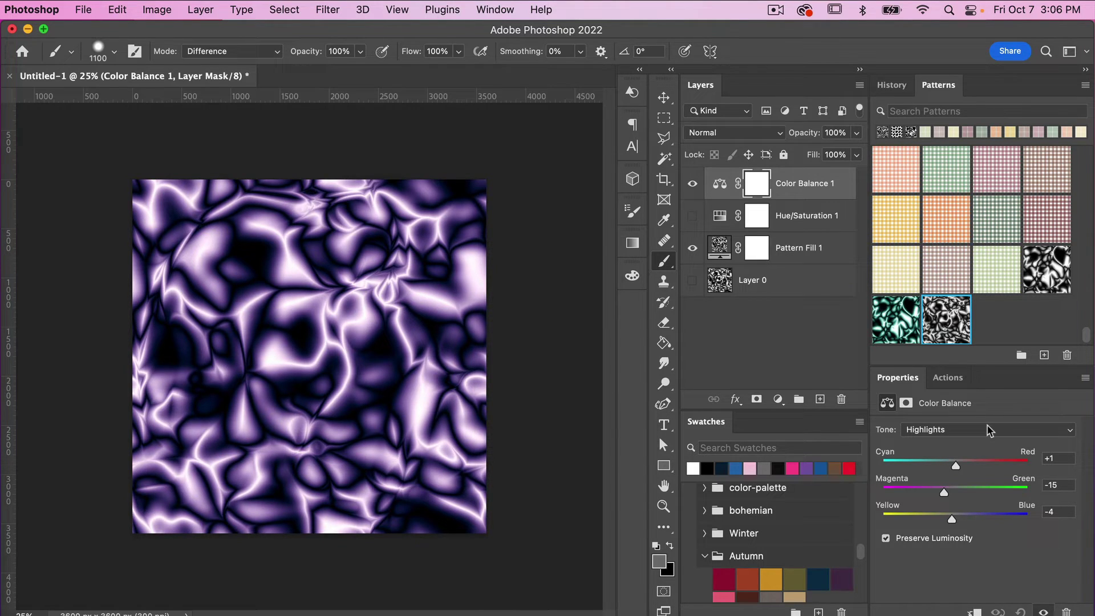
- Hide the Color Balance 1 layer and add a Curves adjustment layer above it
click(692, 184)
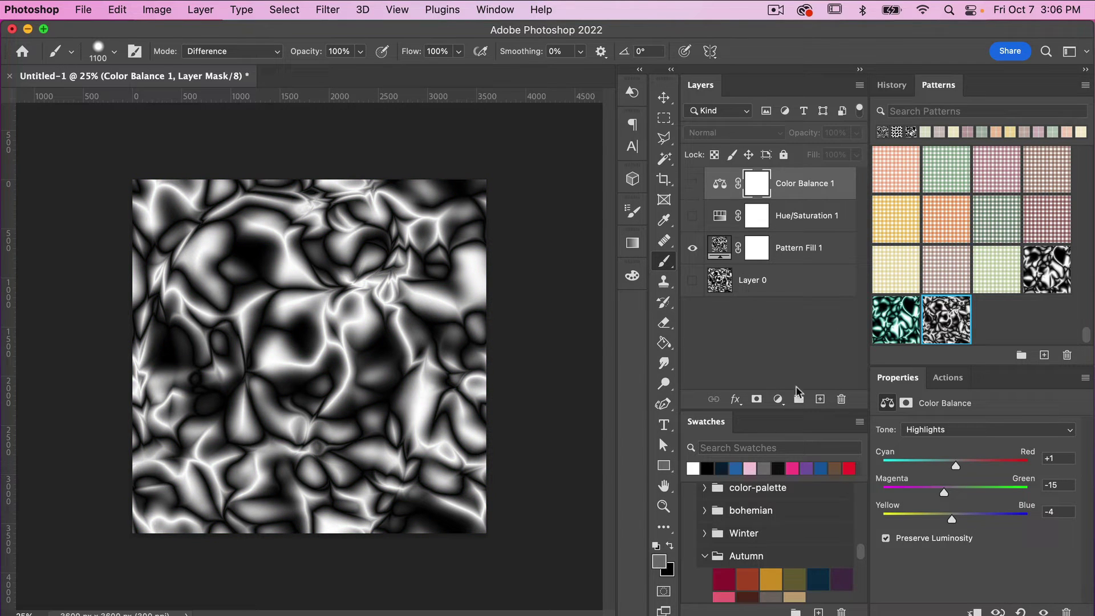
click(778, 399)
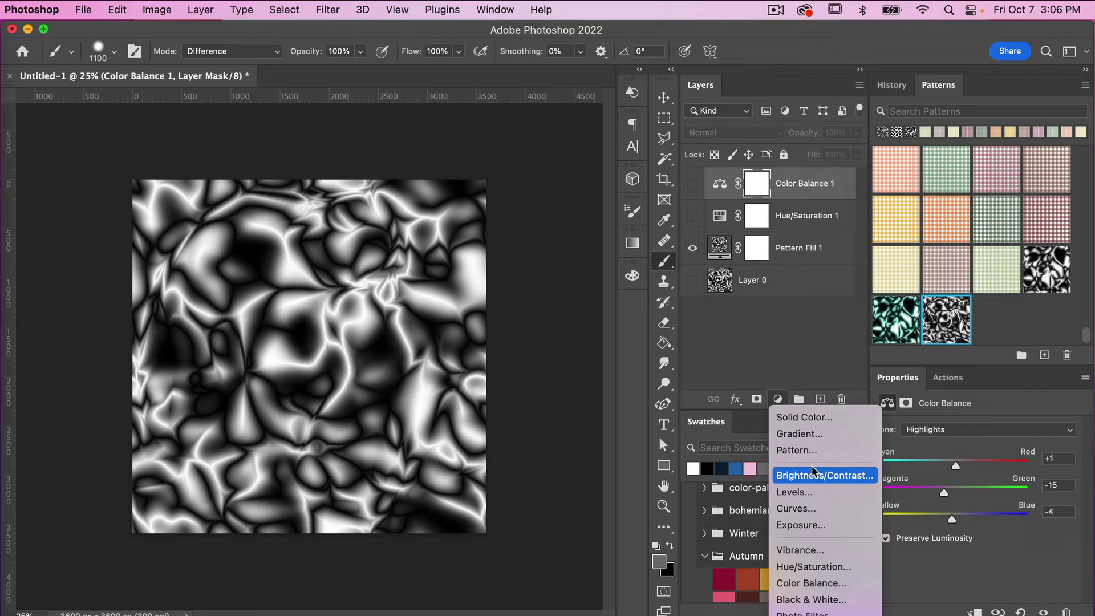
click(797, 510)
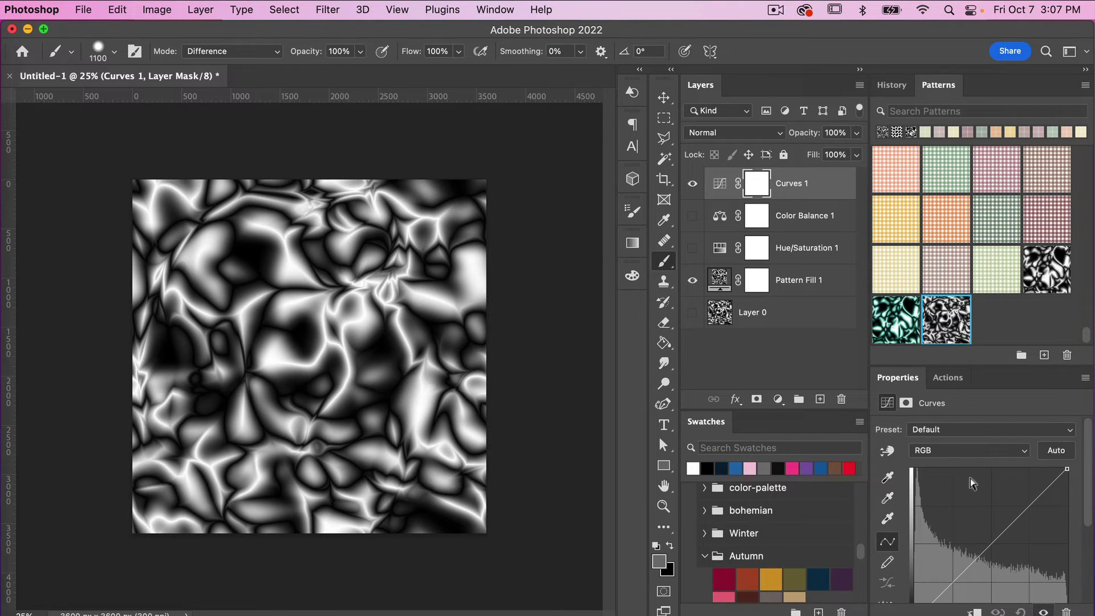
- Raise the Red channel curve strongly from its upper part to tint the pattern pinkish red
click(1002, 450)
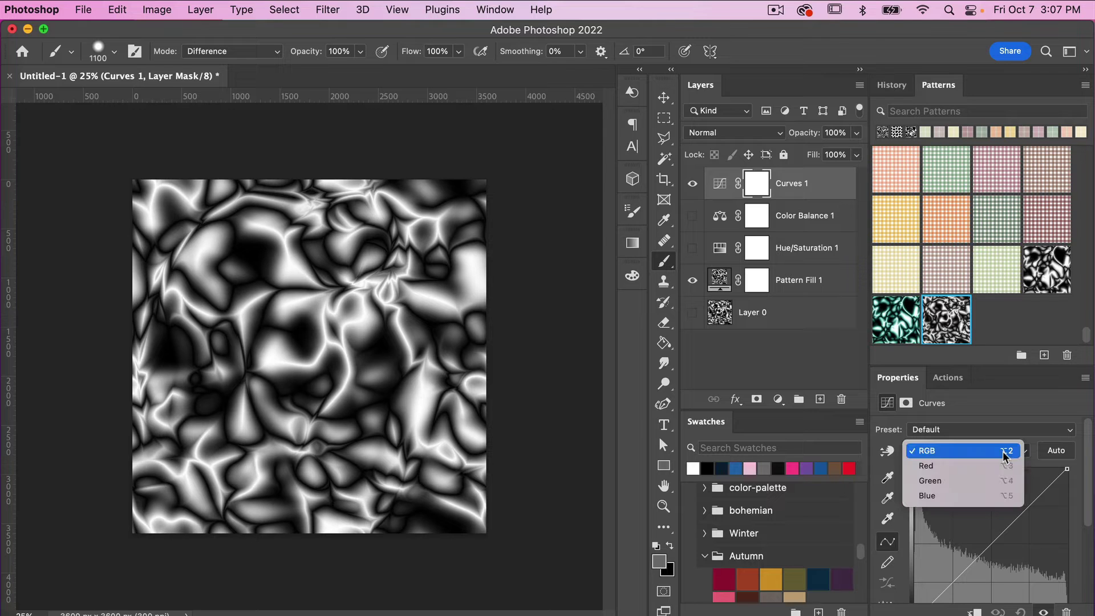
click(967, 464)
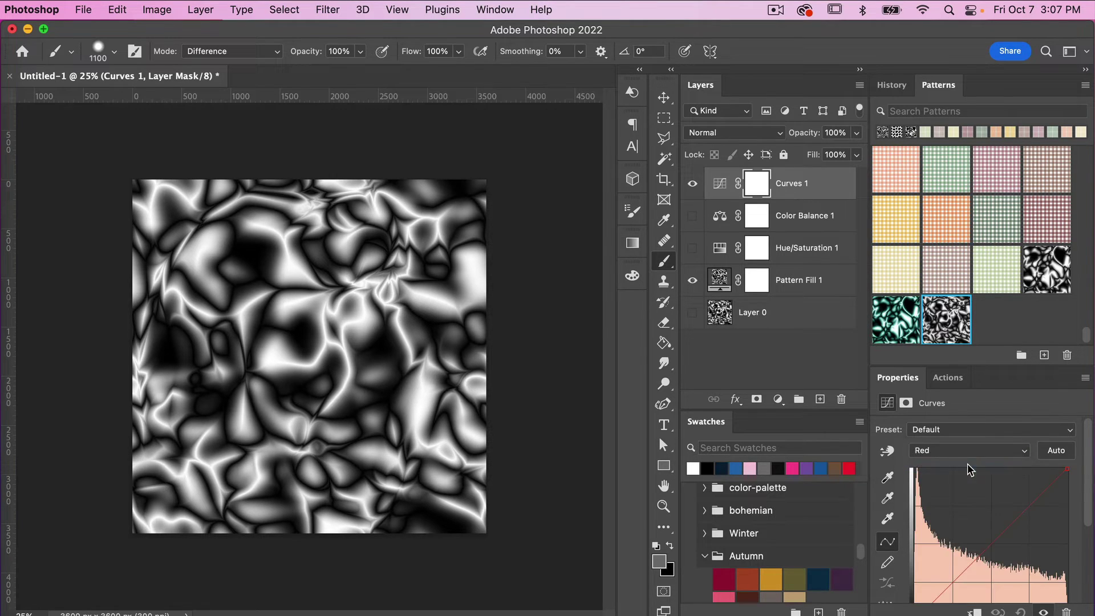
click(1045, 493)
drag(1046, 496, 996, 489)
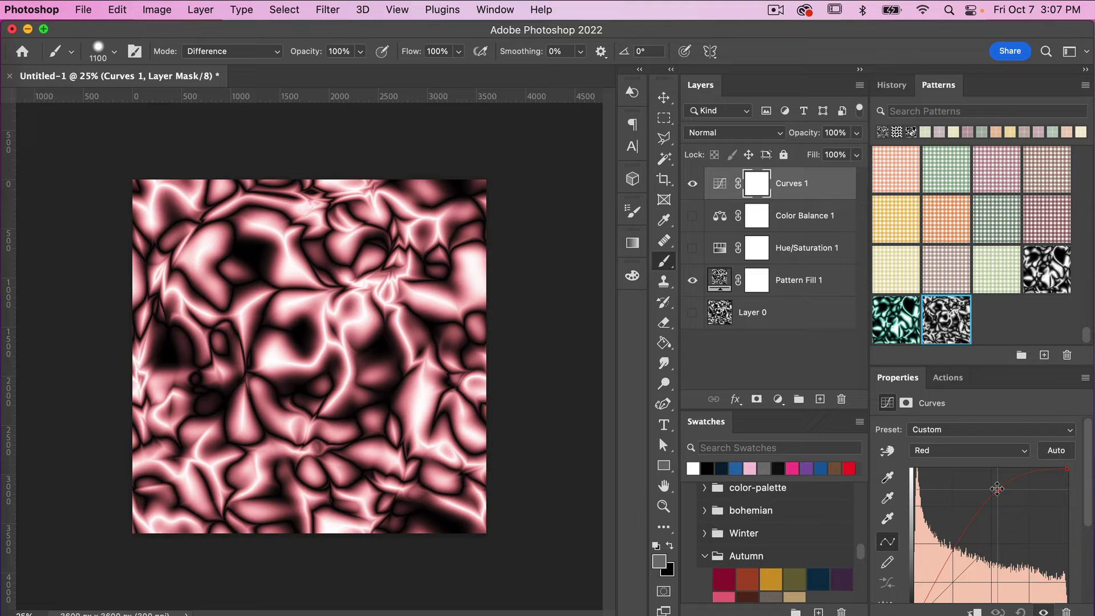
- Pull the upper part of the Green channel curve down to turn the pattern magenta pink
click(995, 450)
click(986, 463)
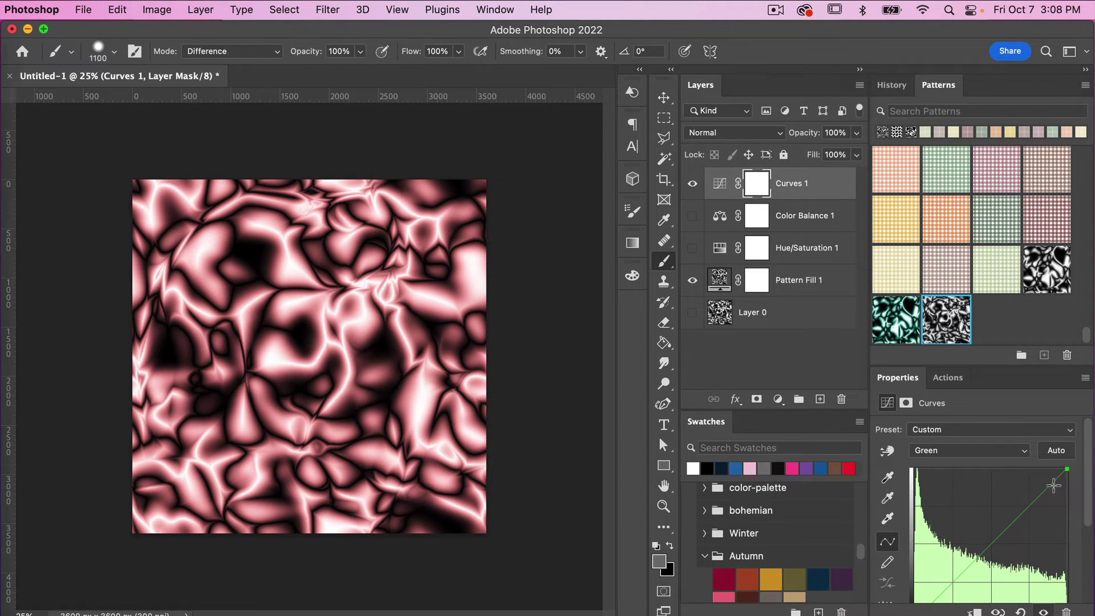
mouse_move(1044, 490)
mouse_down()
mouse_move(1043, 516)
mouse_move(1049, 510)
mouse_up()
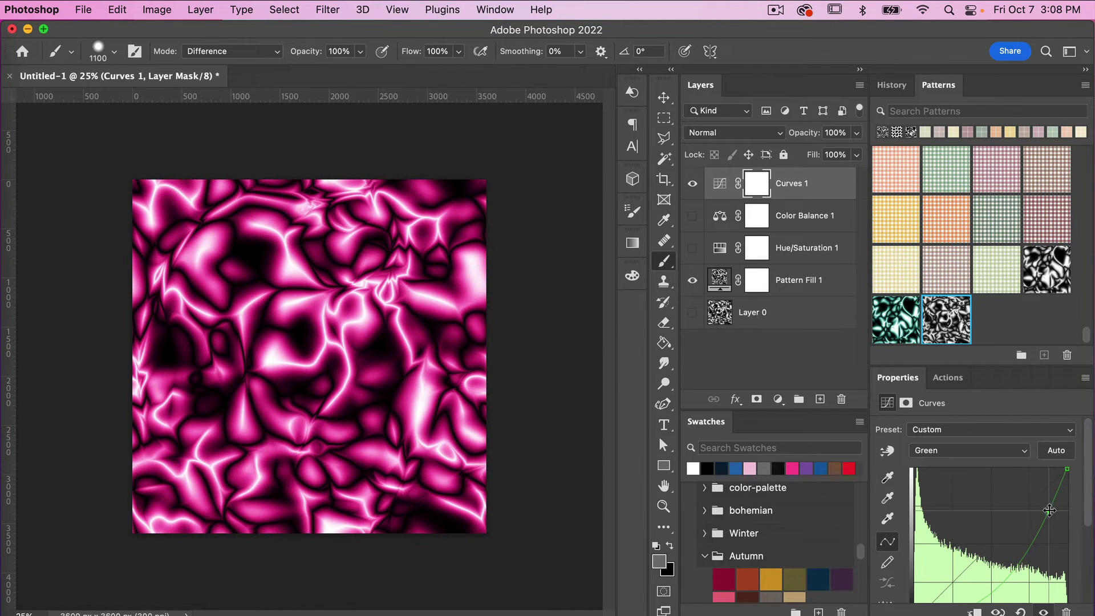
- Raise the upper part of the Blue channel curve slightly above the diagonal
click(1016, 452)
click(995, 467)
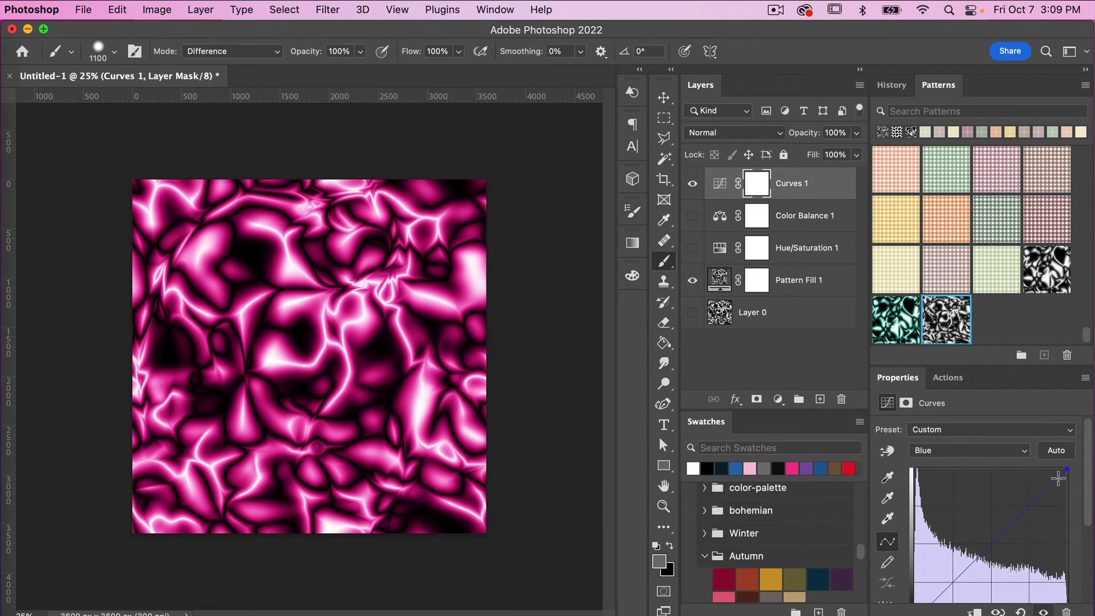
mouse_move(1050, 484)
mouse_down()
mouse_move(1050, 528)
mouse_move(1044, 481)
mouse_move(950, 478)
mouse_move(1046, 497)
mouse_move(1044, 485)
mouse_up()
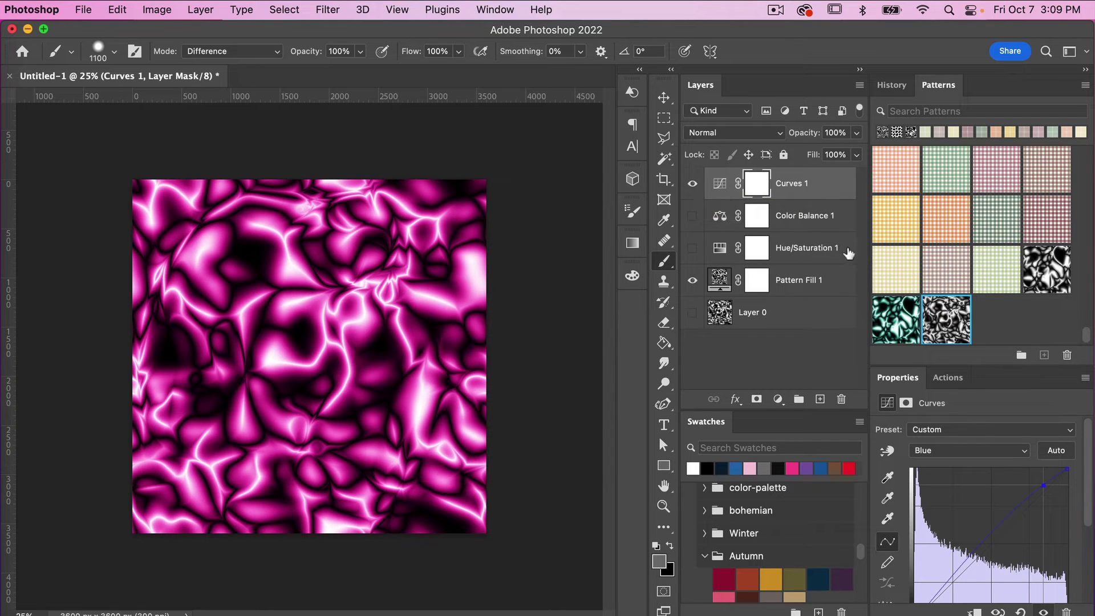
- Hide the Curves 1 layer and add a Gradient Map adjustment layer above it
click(693, 183)
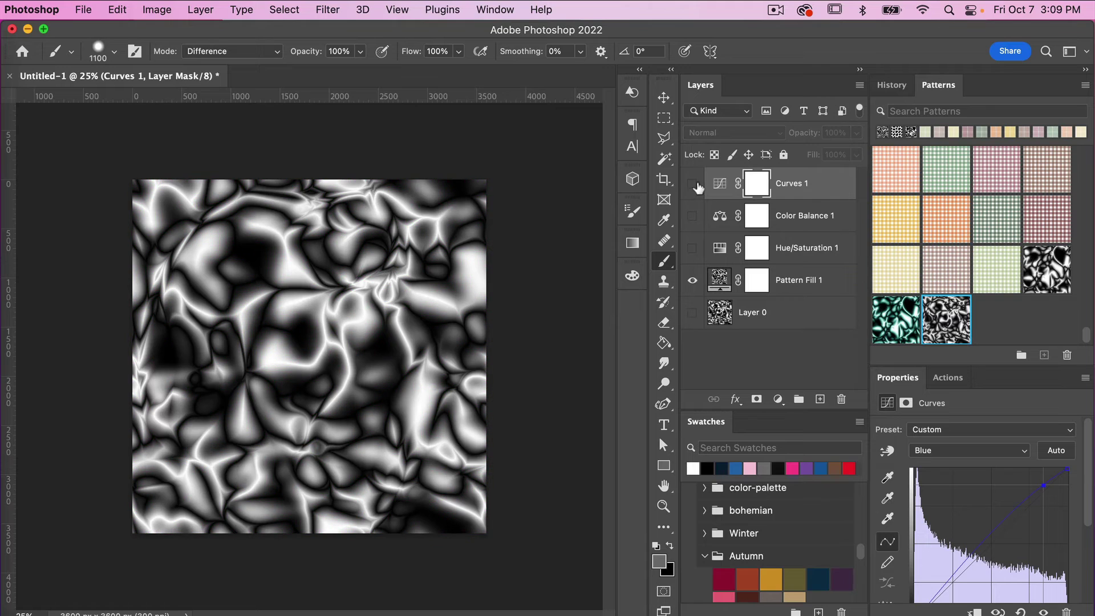
click(778, 399)
mouse_move(824, 611)
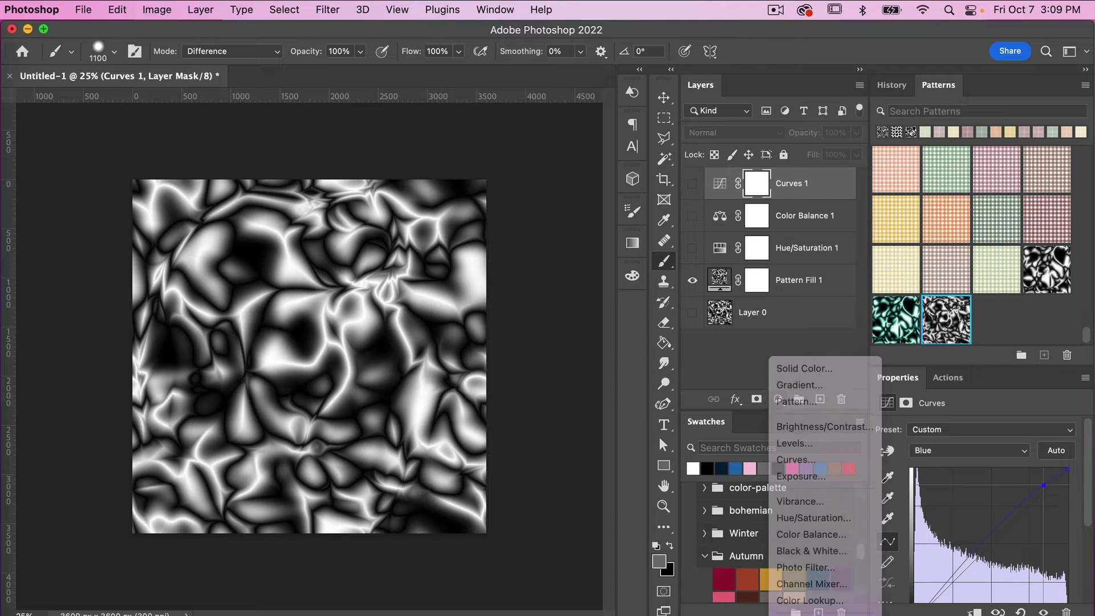
click(821, 605)
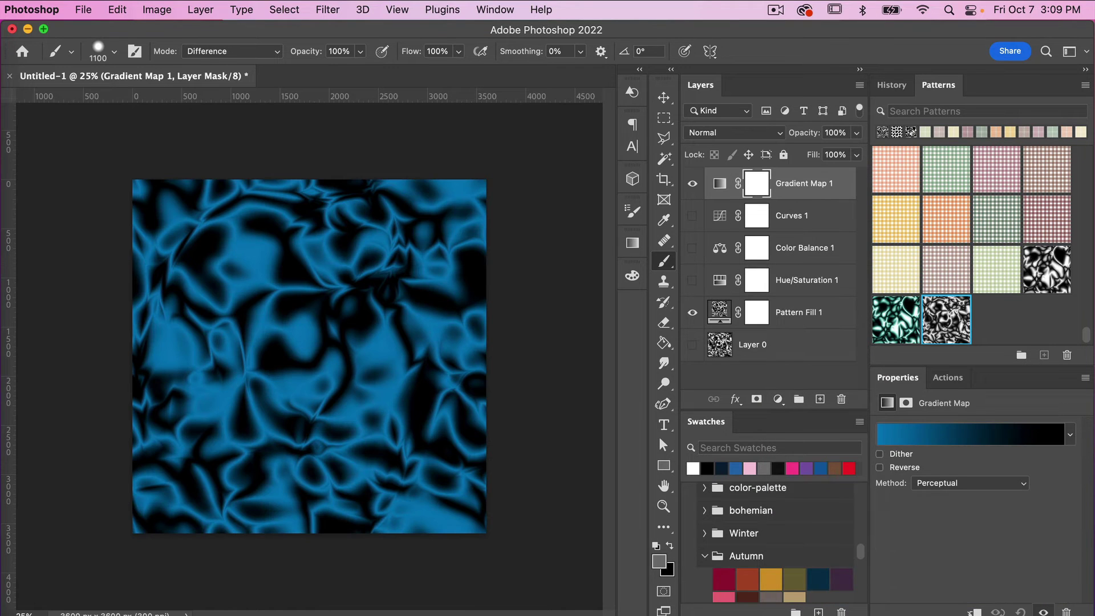
- Open the gradient map's gradient for editing and set its 0% color stop to bright green 00bb23
click(968, 438)
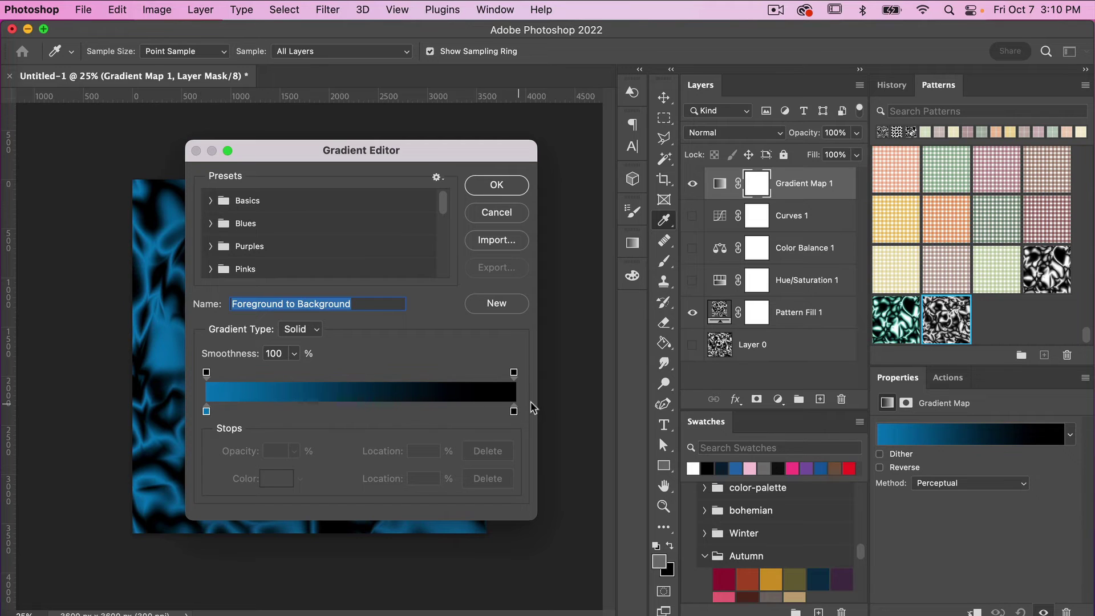
click(207, 411)
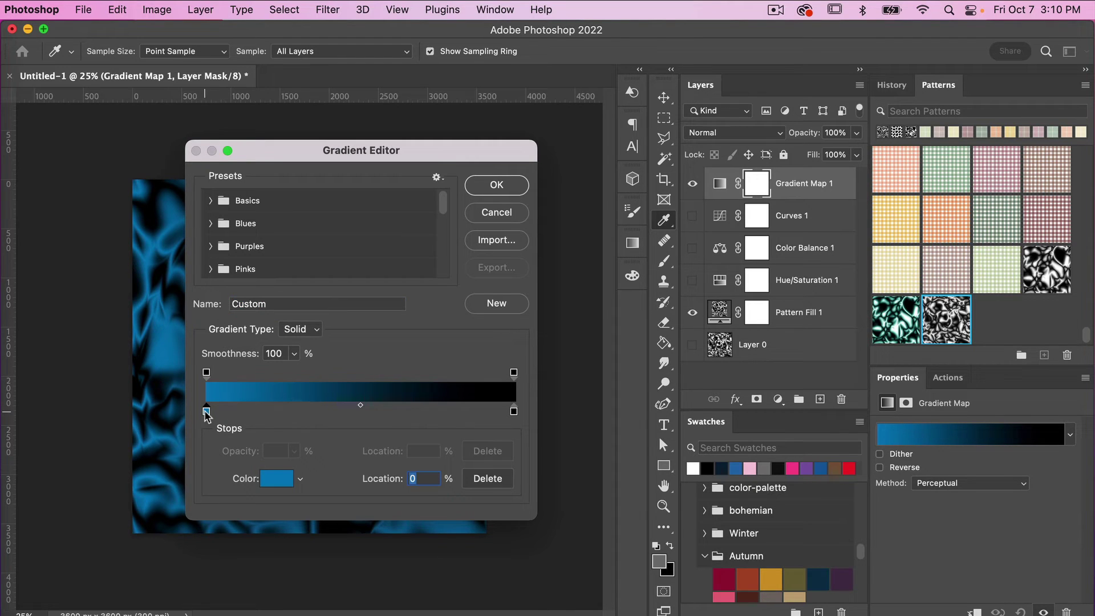
click(278, 479)
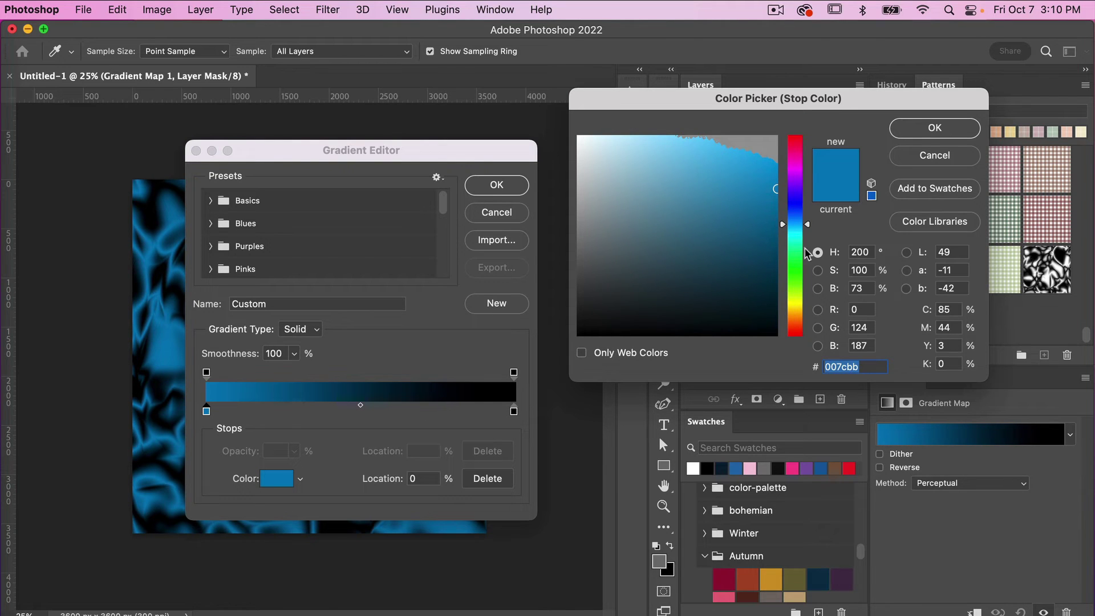
click(794, 263)
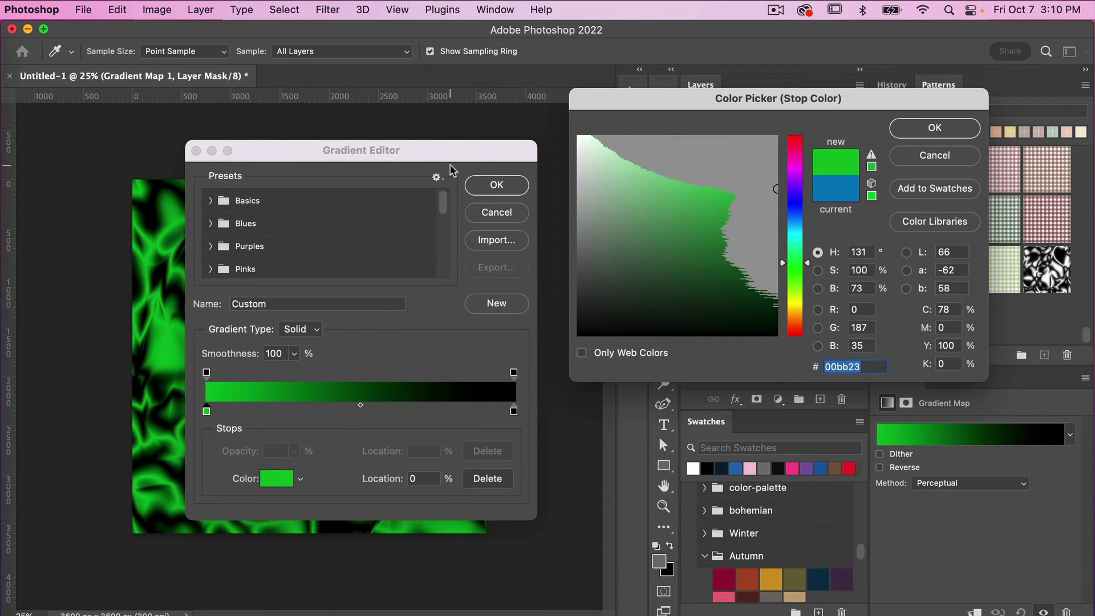
drag(441, 147, 574, 127)
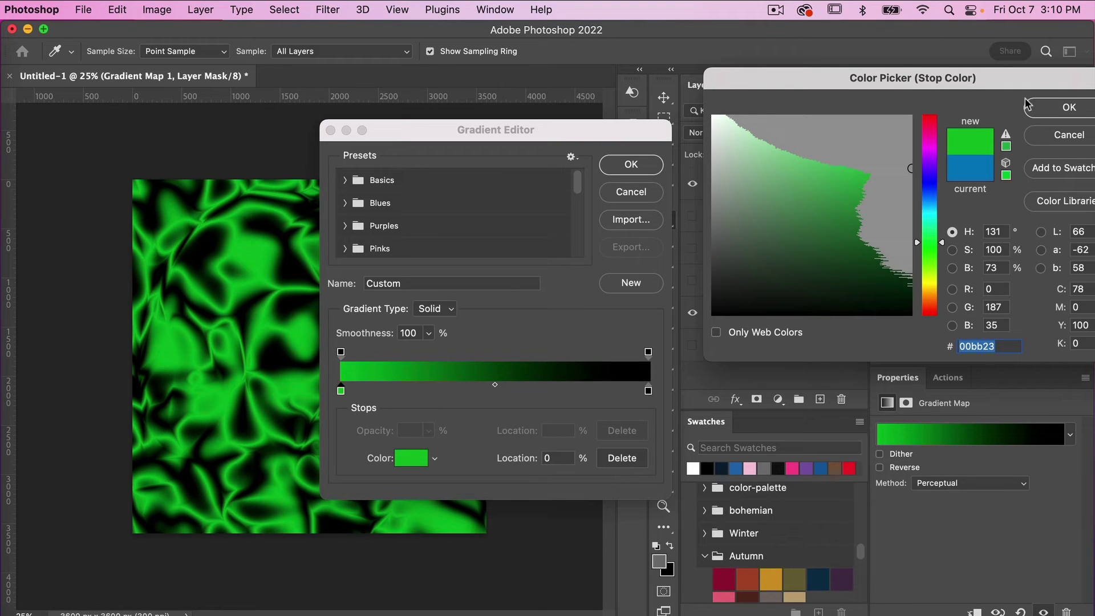
click(1043, 109)
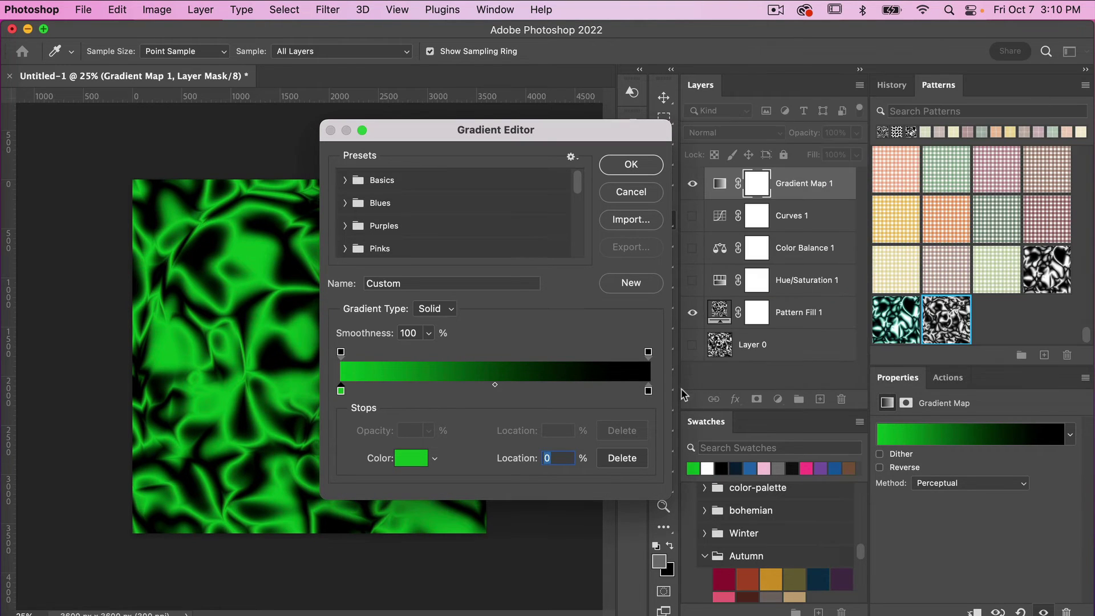
- Change the gradient's 100% color stop to a very dark green, 051103
click(649, 392)
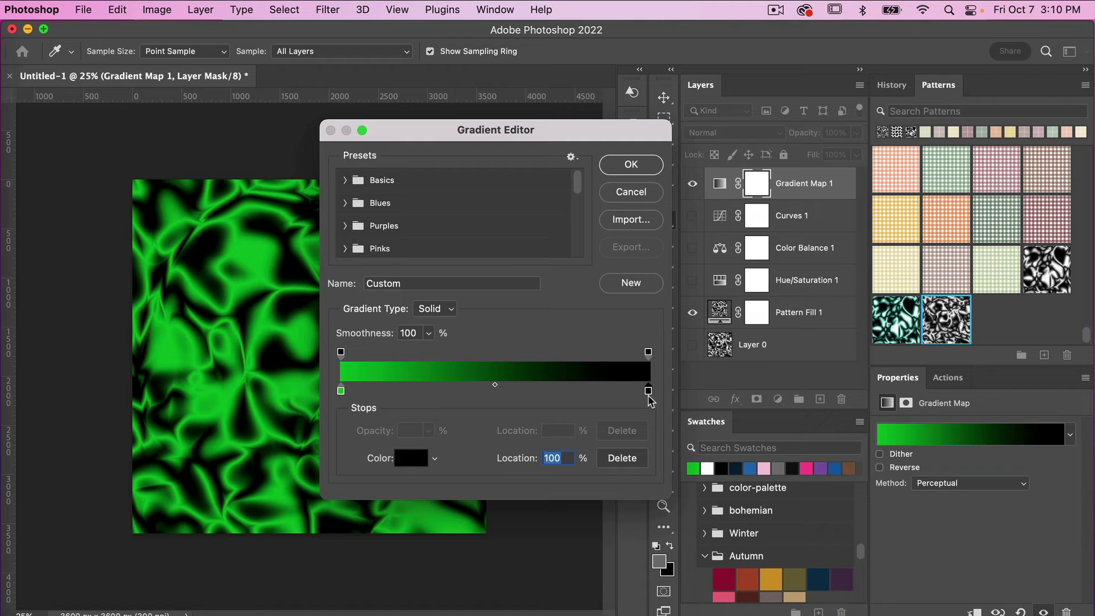
click(422, 458)
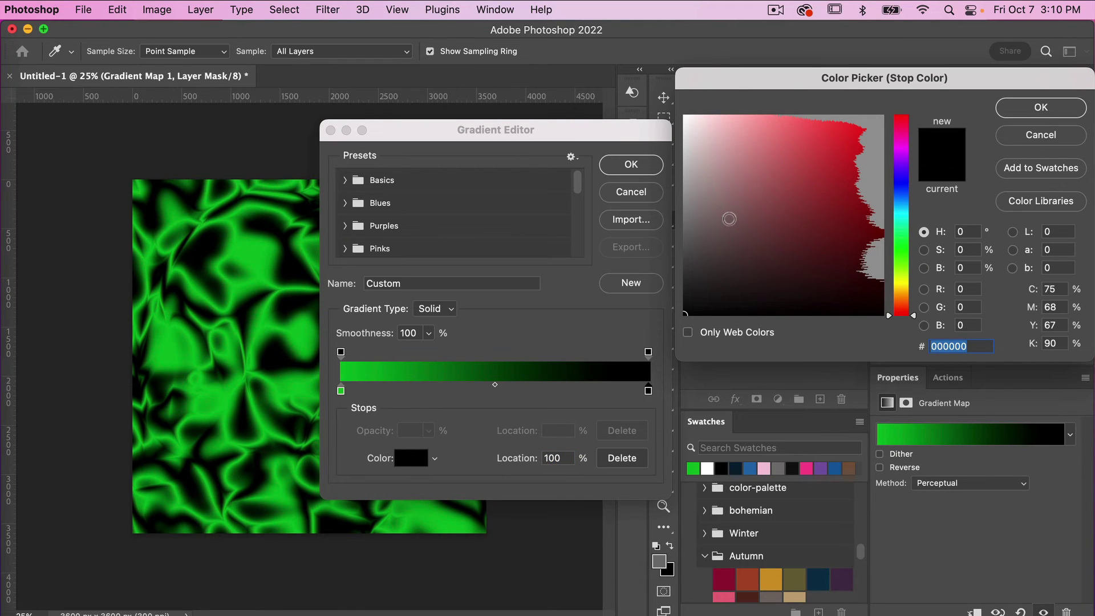
drag(913, 315, 913, 253)
click(807, 263)
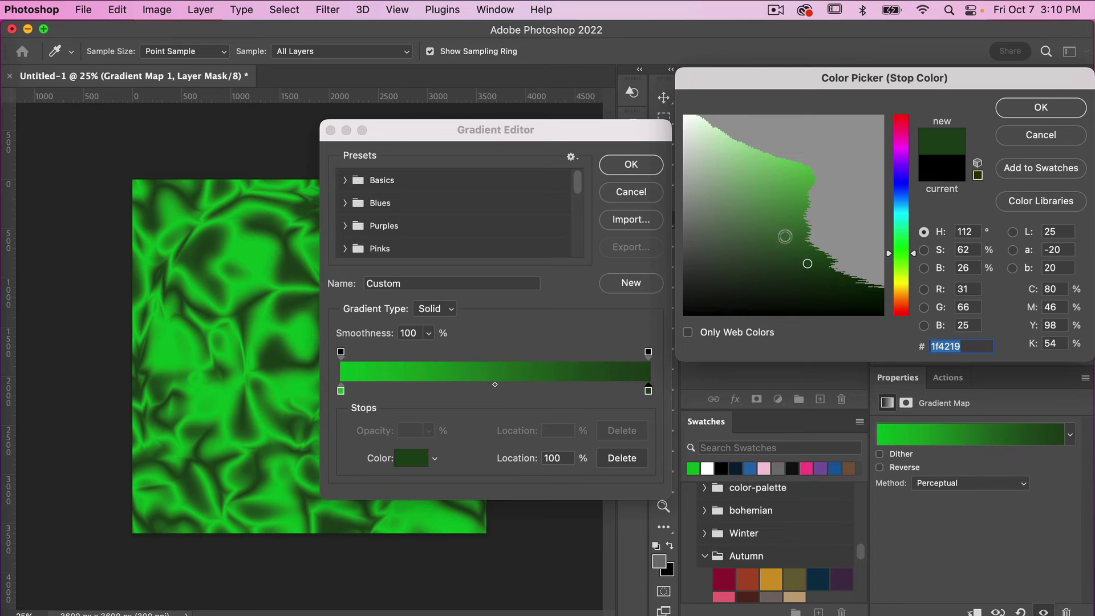
drag(807, 263, 849, 301)
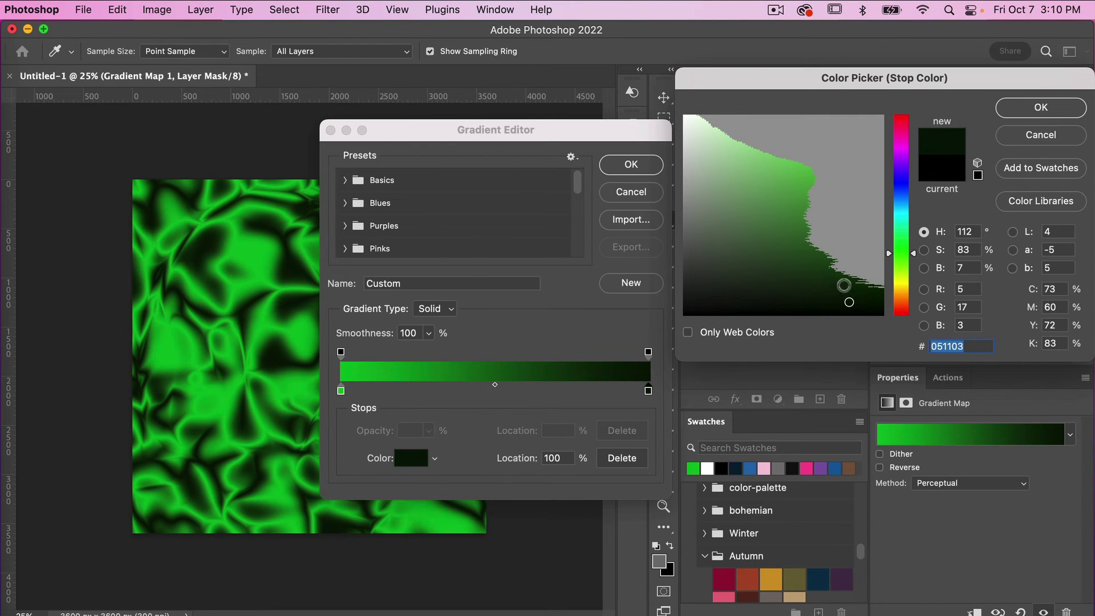
- Try pale green cbdfc7 and mid green 66b659 on the end stop, and settle on near-black 131613
click(705, 139)
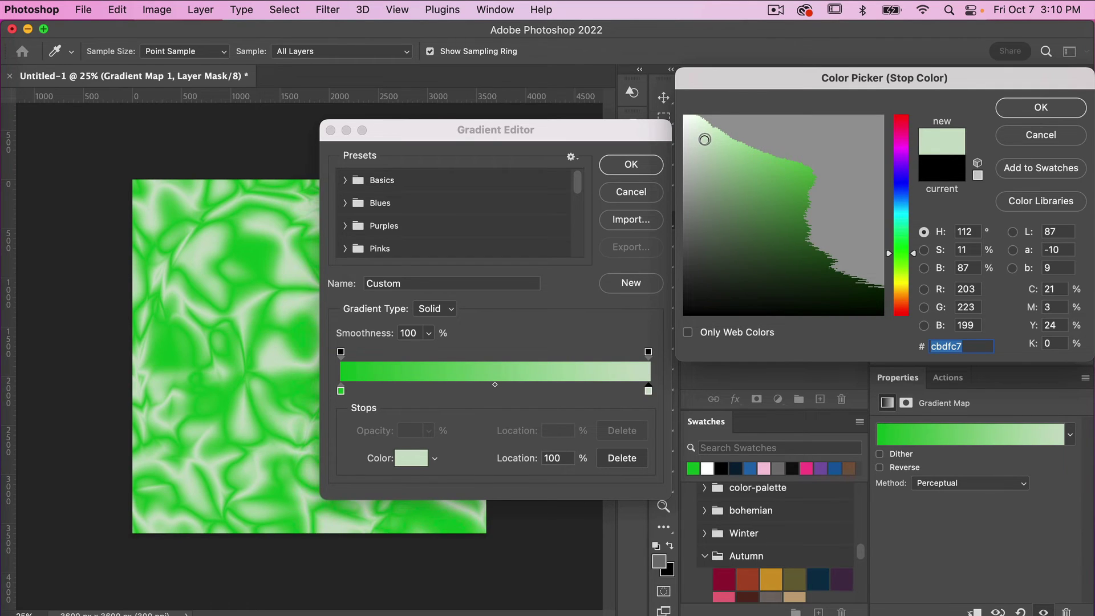
click(786, 242)
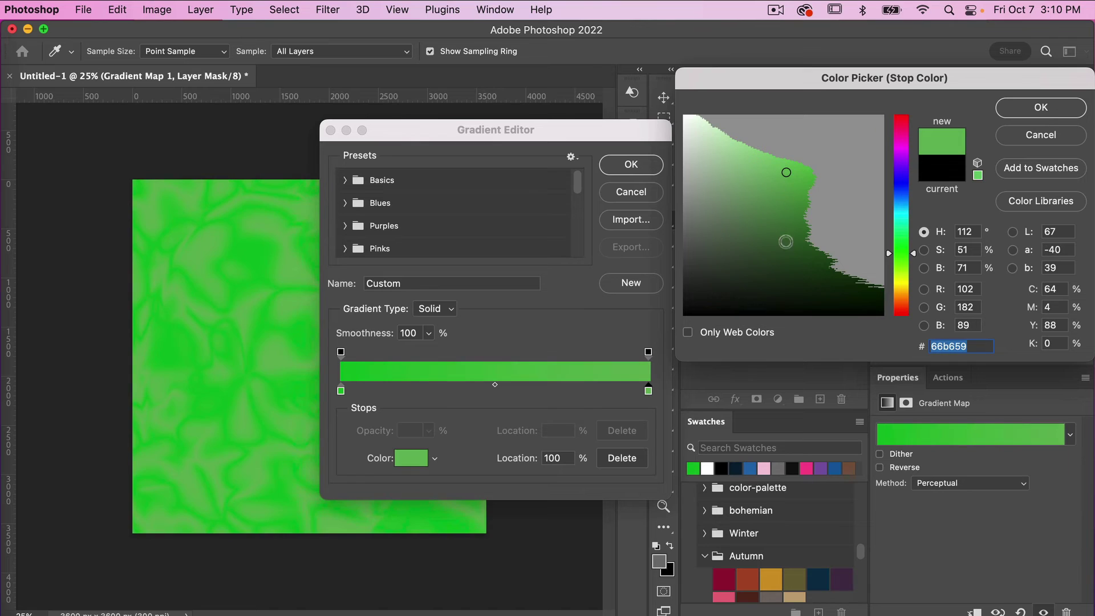
click(839, 298)
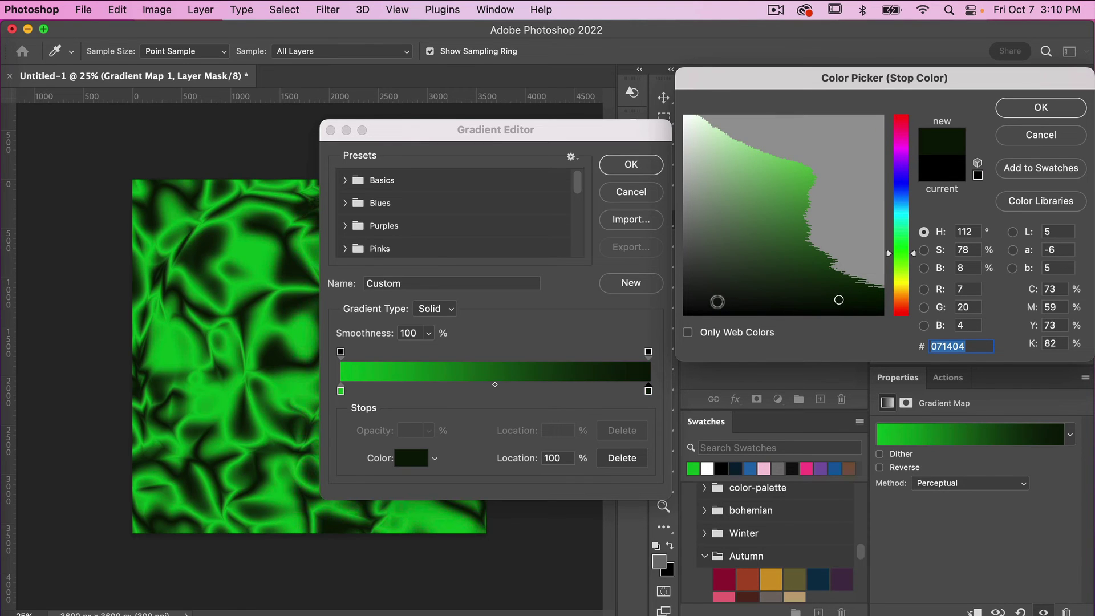
click(809, 301)
click(758, 301)
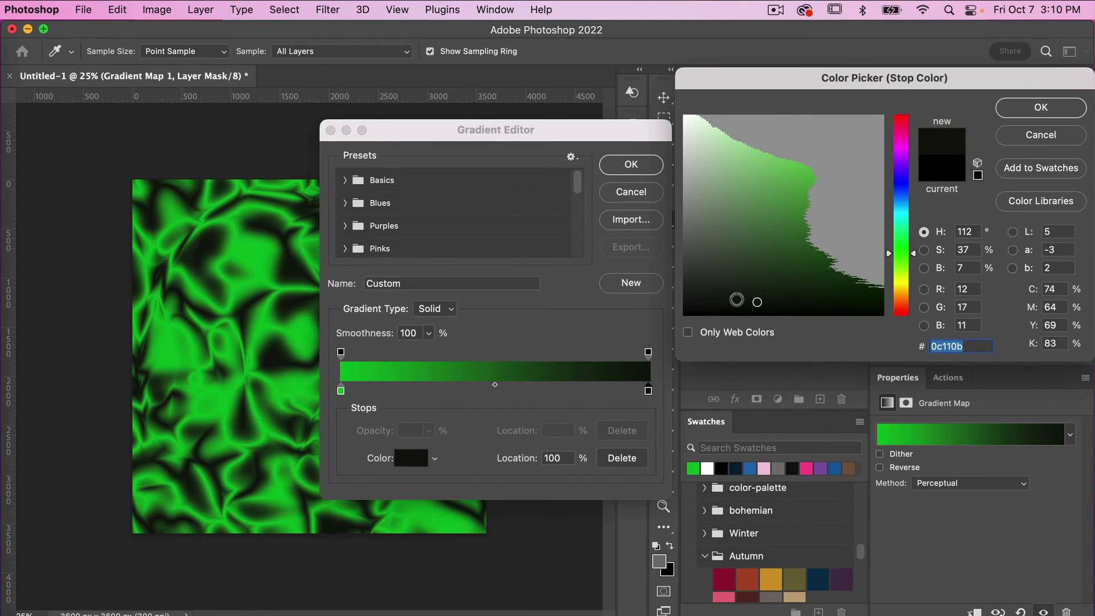
click(734, 299)
click(712, 298)
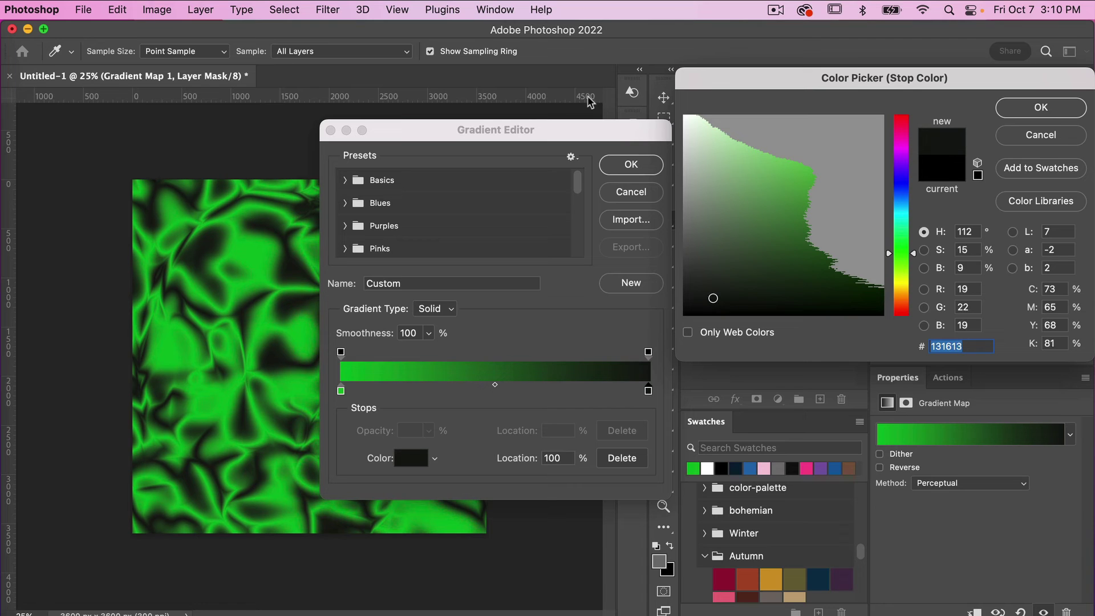
click(1017, 110)
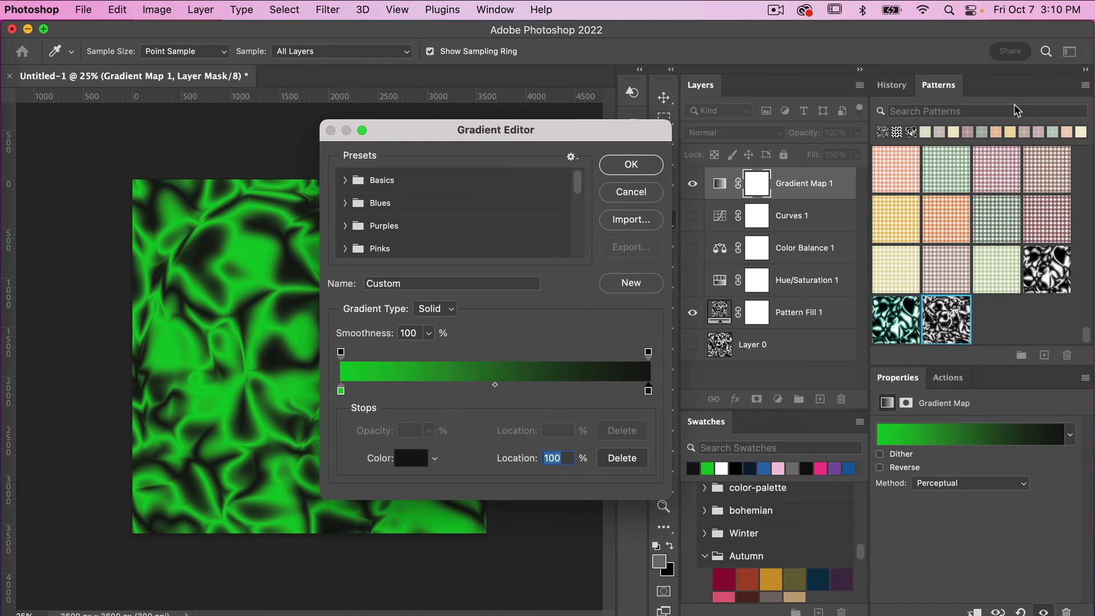
- Add a color stop at 31% of the gradient and give it the pale yellow-green dde17c
drag(461, 135, 649, 149)
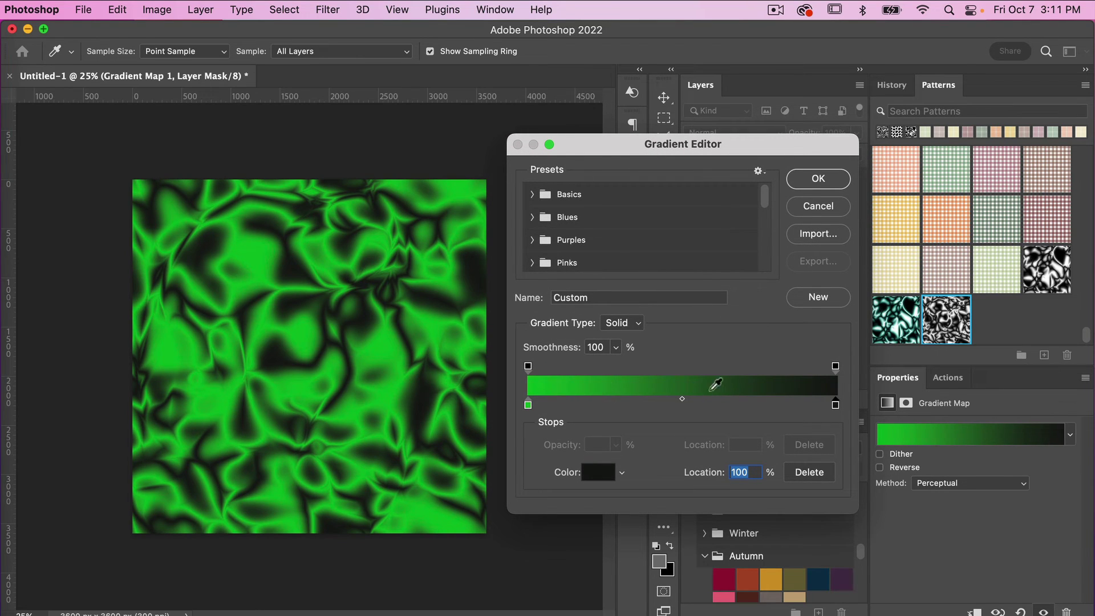
click(625, 402)
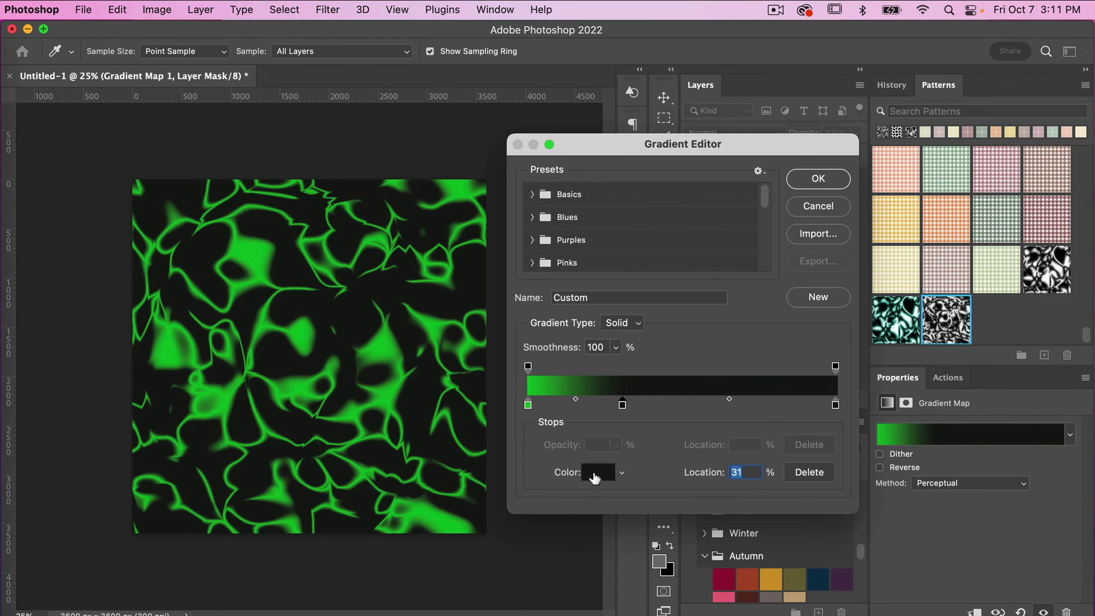
click(597, 473)
click(901, 185)
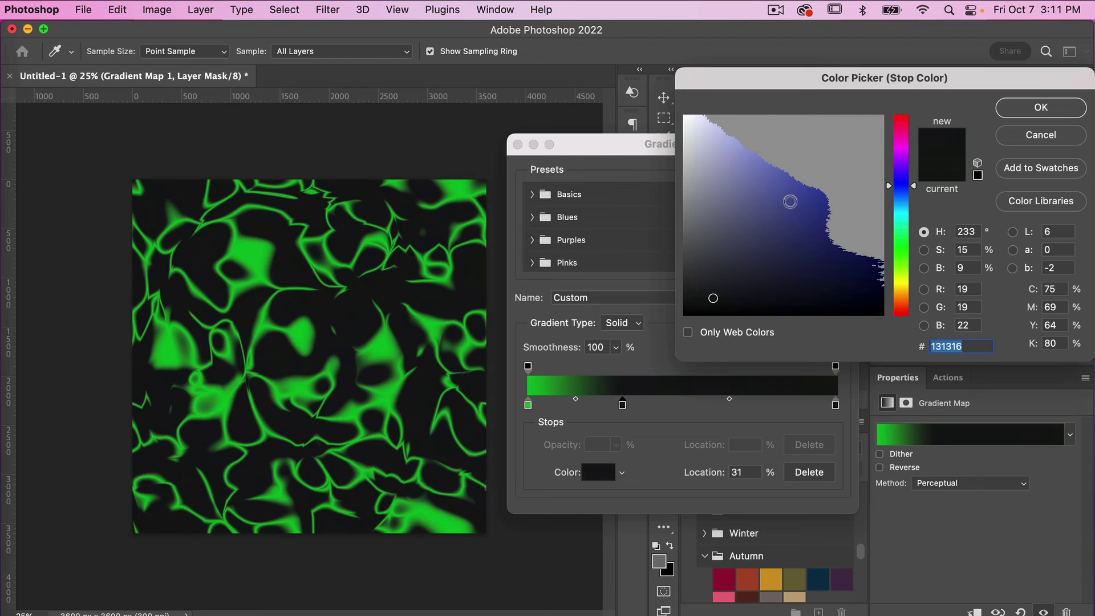
click(775, 197)
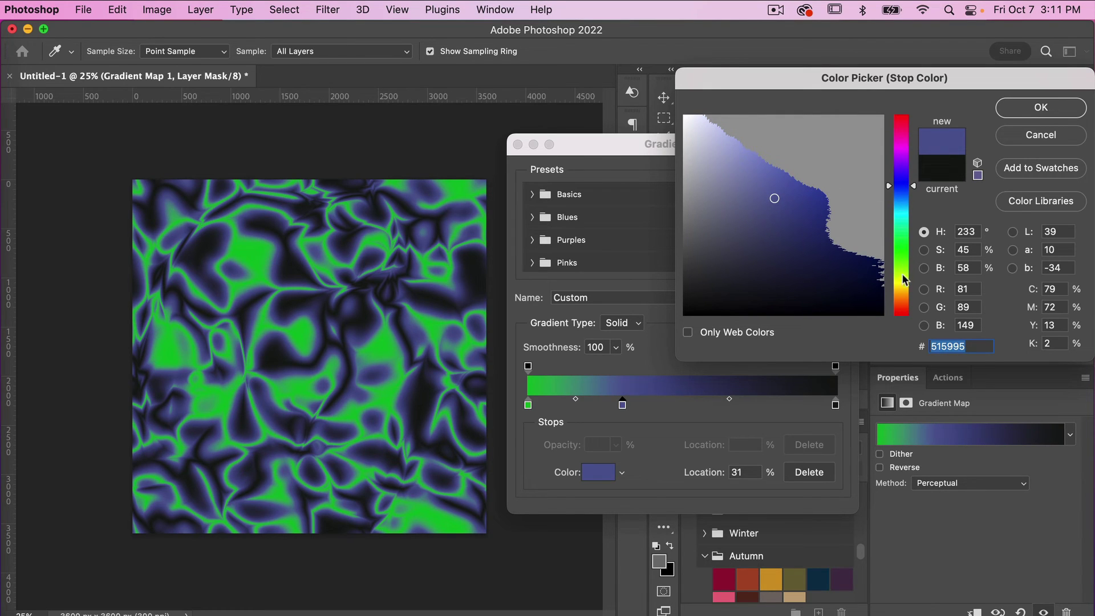
click(903, 299)
click(814, 171)
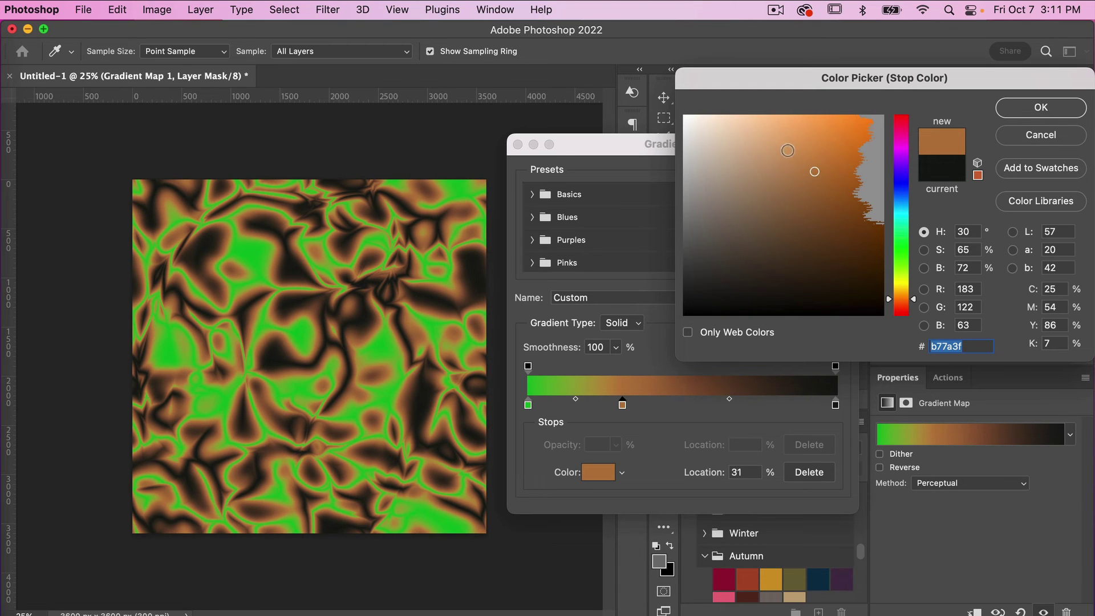
mouse_move(788, 150)
mouse_down()
mouse_move(778, 143)
mouse_move(819, 131)
mouse_up()
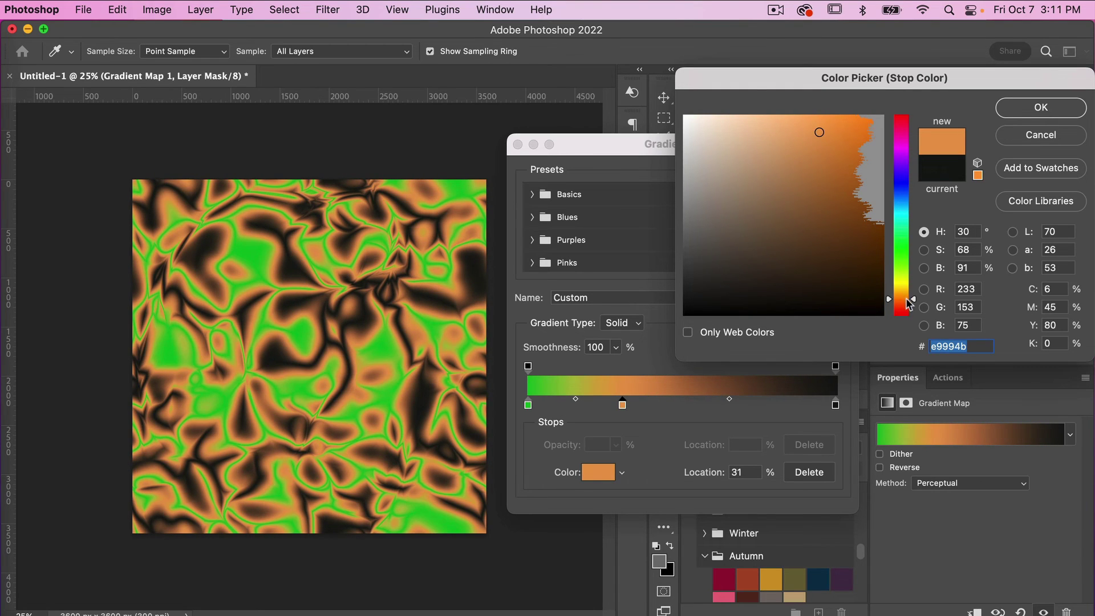
drag(907, 300, 891, 280)
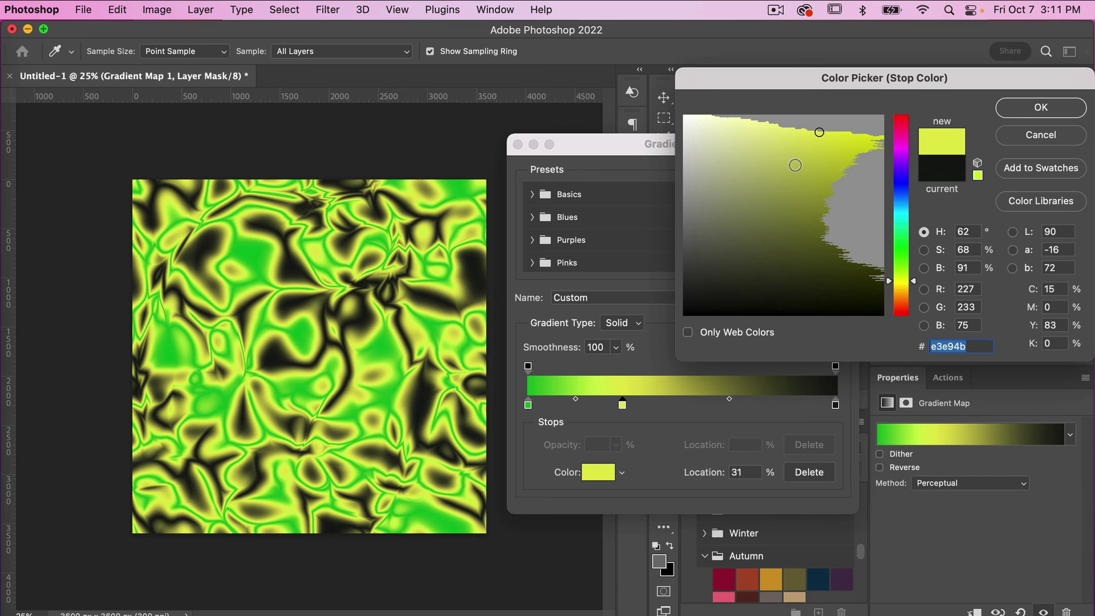
drag(795, 165, 773, 138)
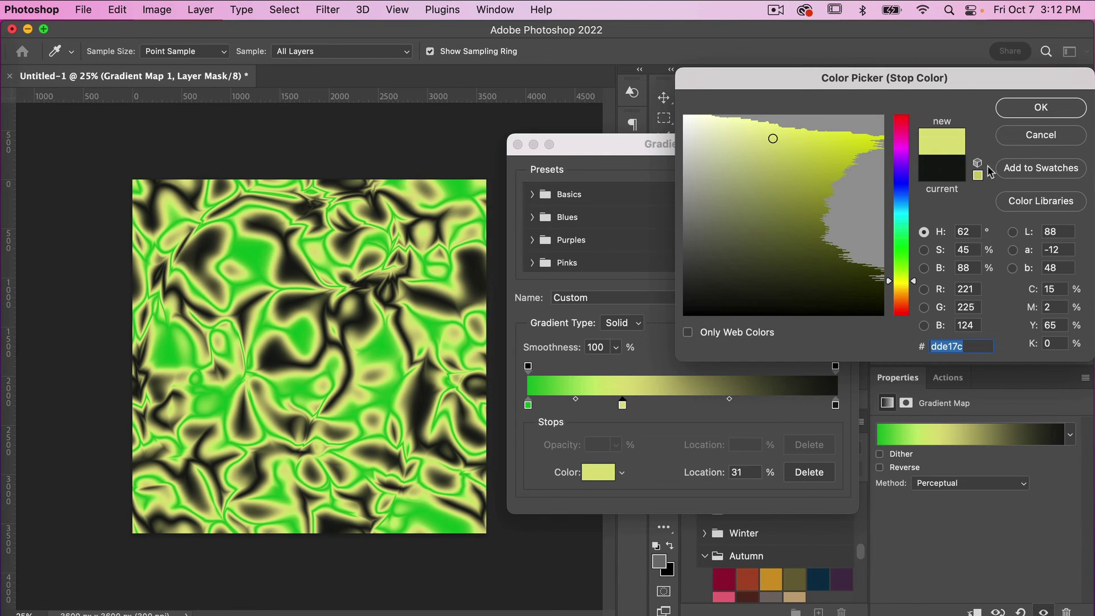
click(1011, 109)
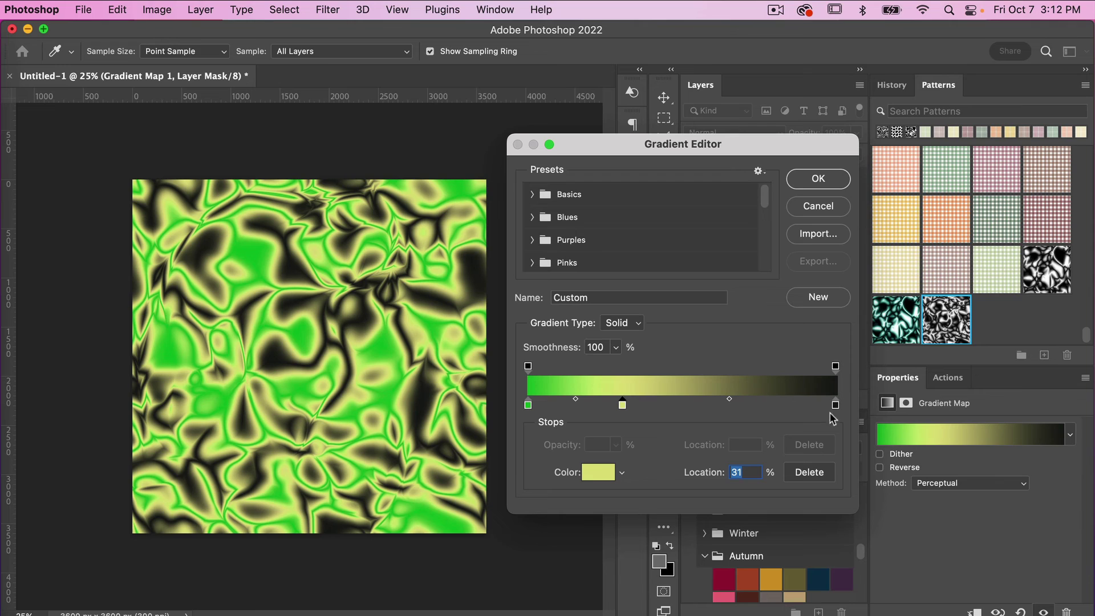
- Add another color stop at 88% of the gradient and color it violet 7f7ce1
click(799, 398)
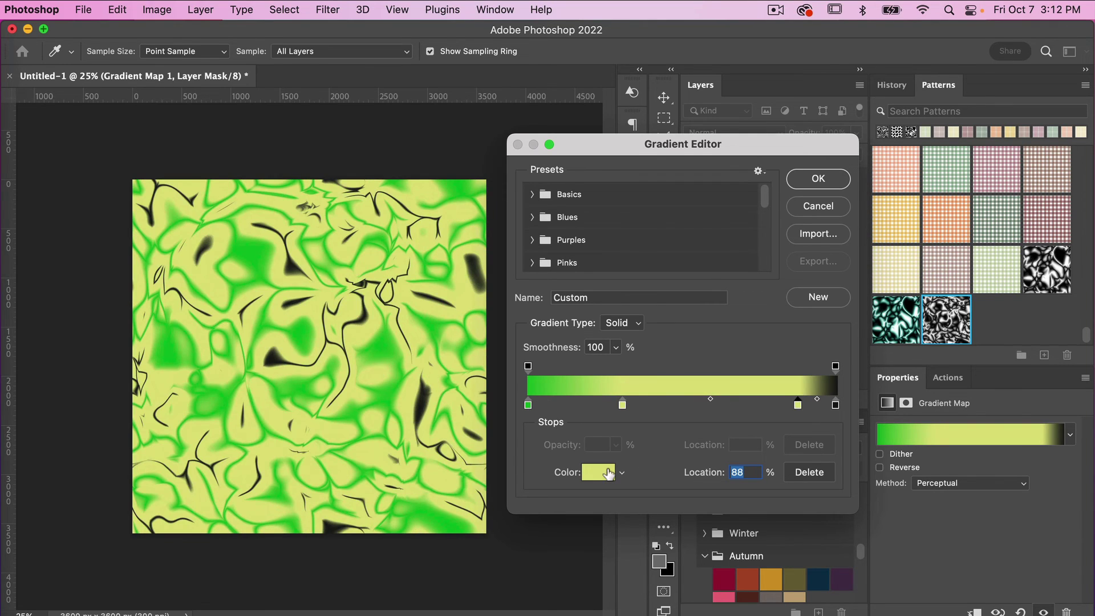
double_click(797, 405)
drag(915, 281, 899, 180)
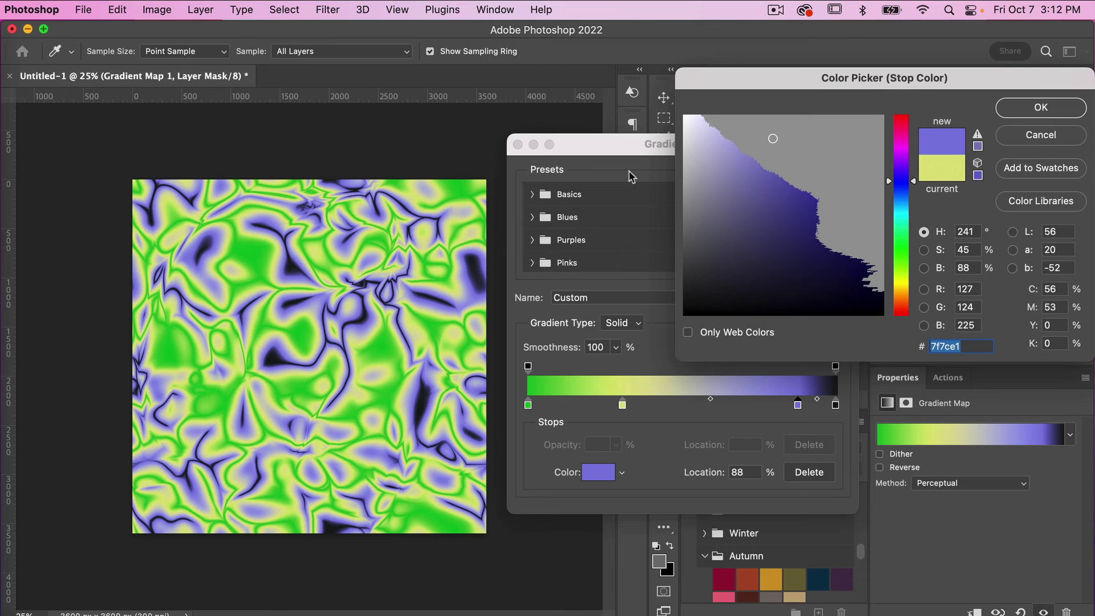
click(1041, 107)
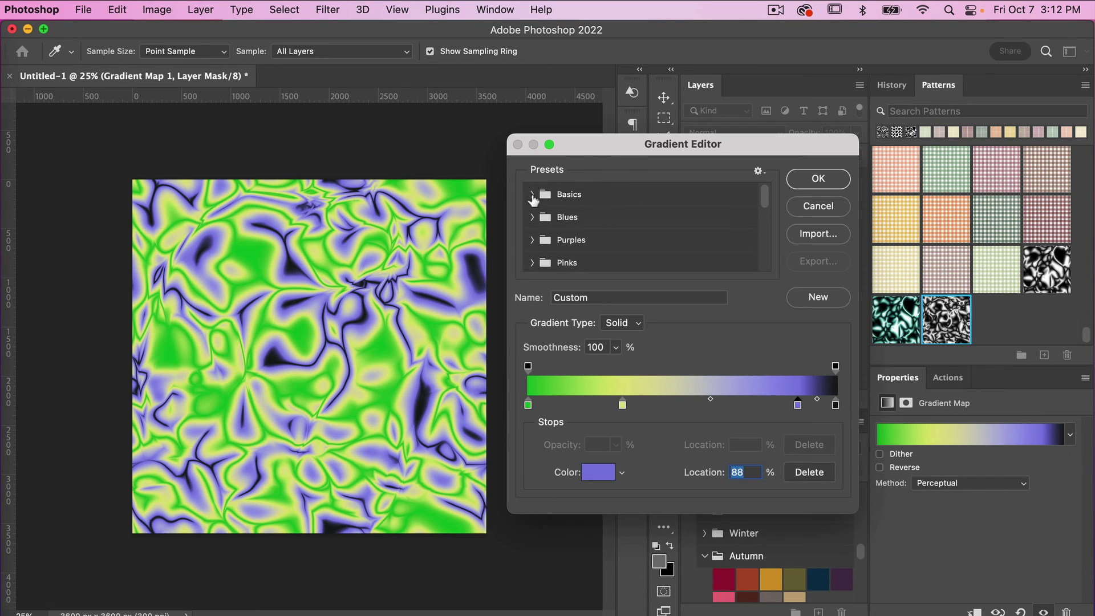
- Try the Purple_21 and Purple_22 gradient presets, and apply Purple_19 from the Purples group to the gradient map
click(532, 240)
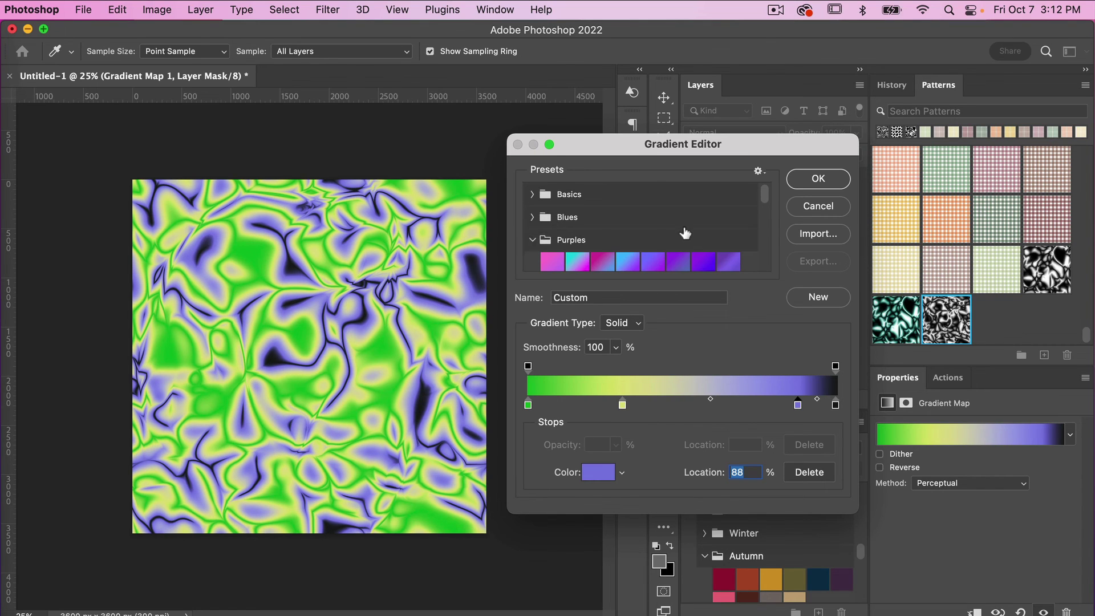
scroll(684, 234, down, 2)
click(652, 217)
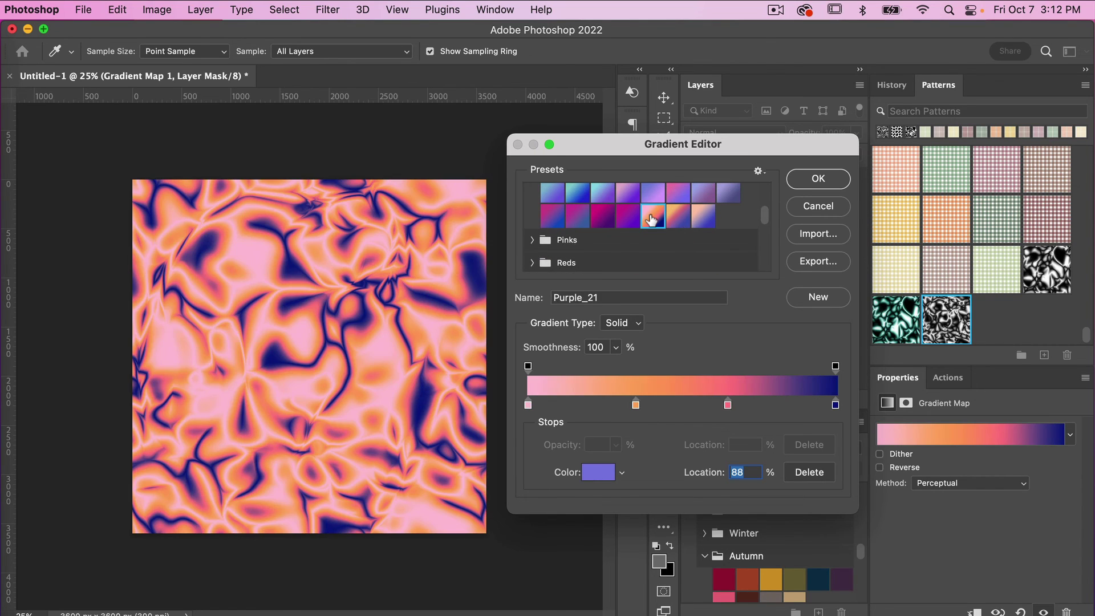
click(678, 217)
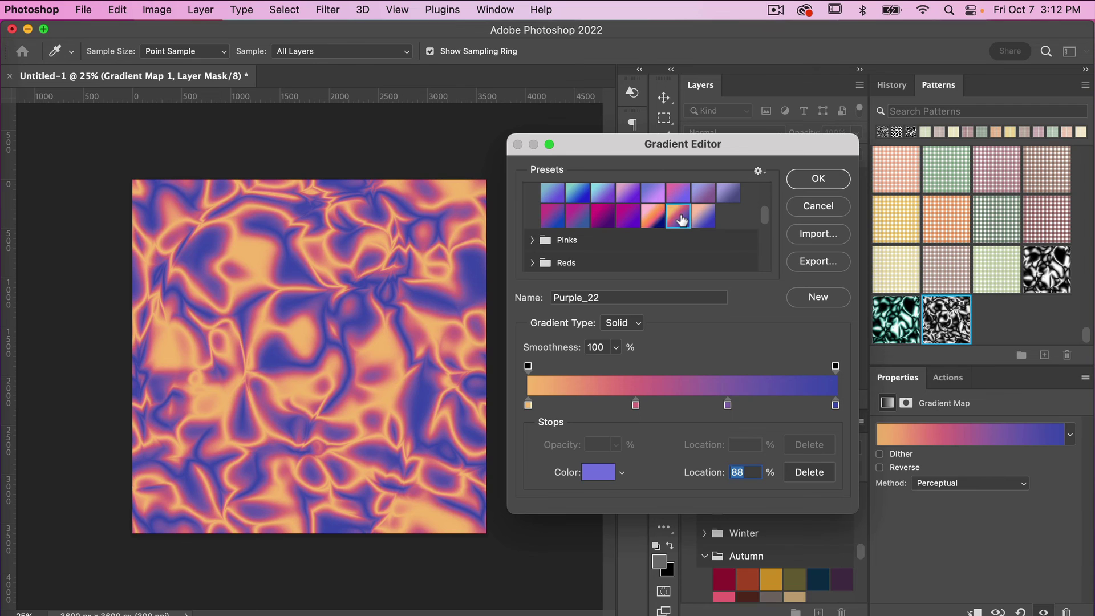
scroll(639, 228, up, 1)
click(603, 243)
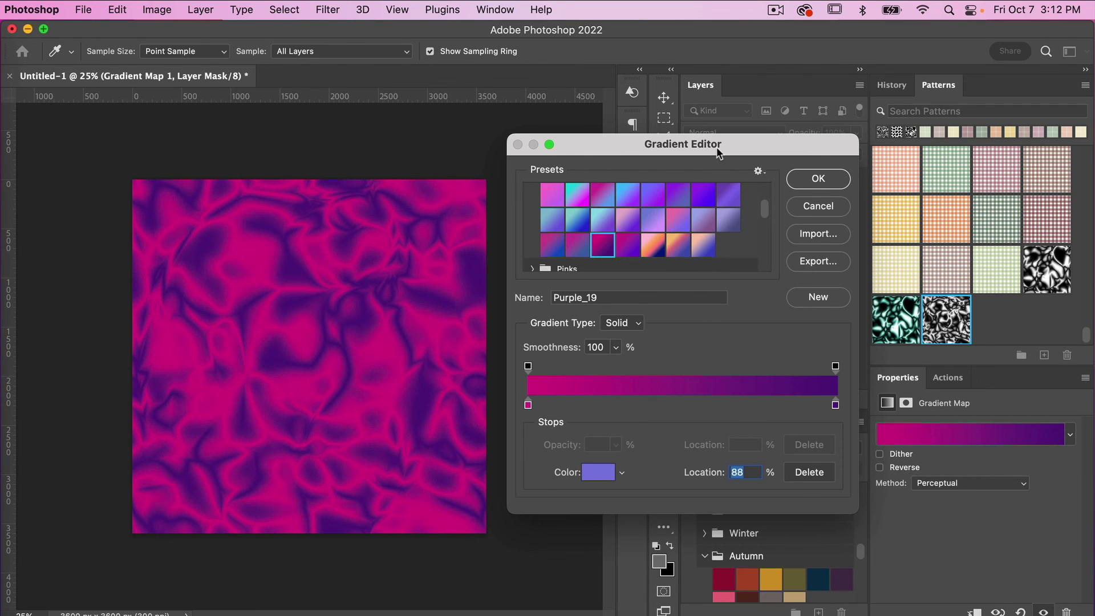
click(817, 180)
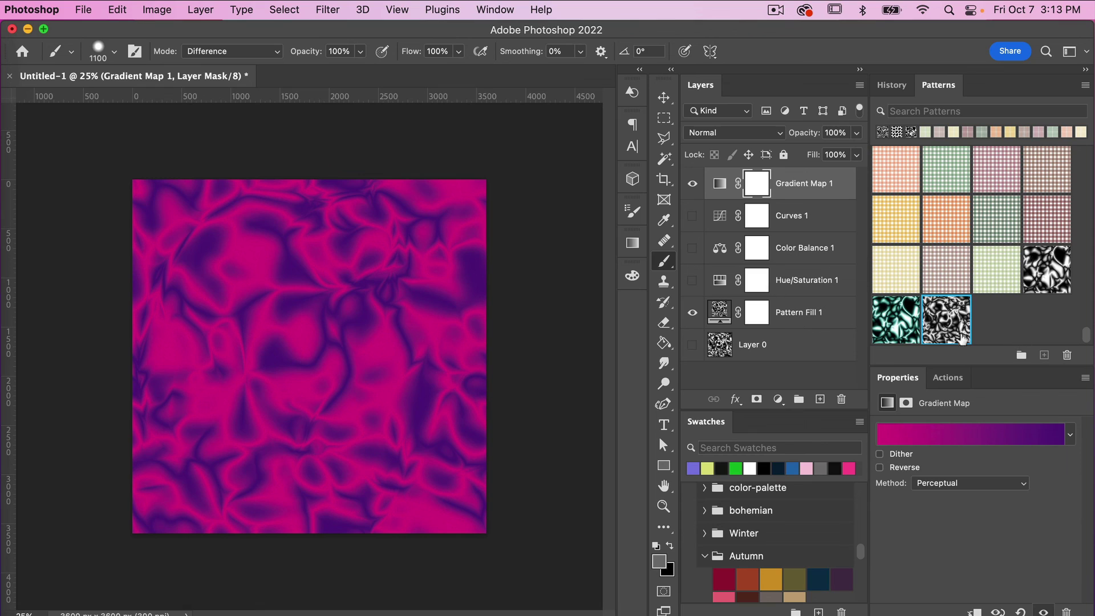
- Deselect all layers and save the magenta-purple canvas as a new pattern
drag(926, 276, 758, 185)
click(663, 98)
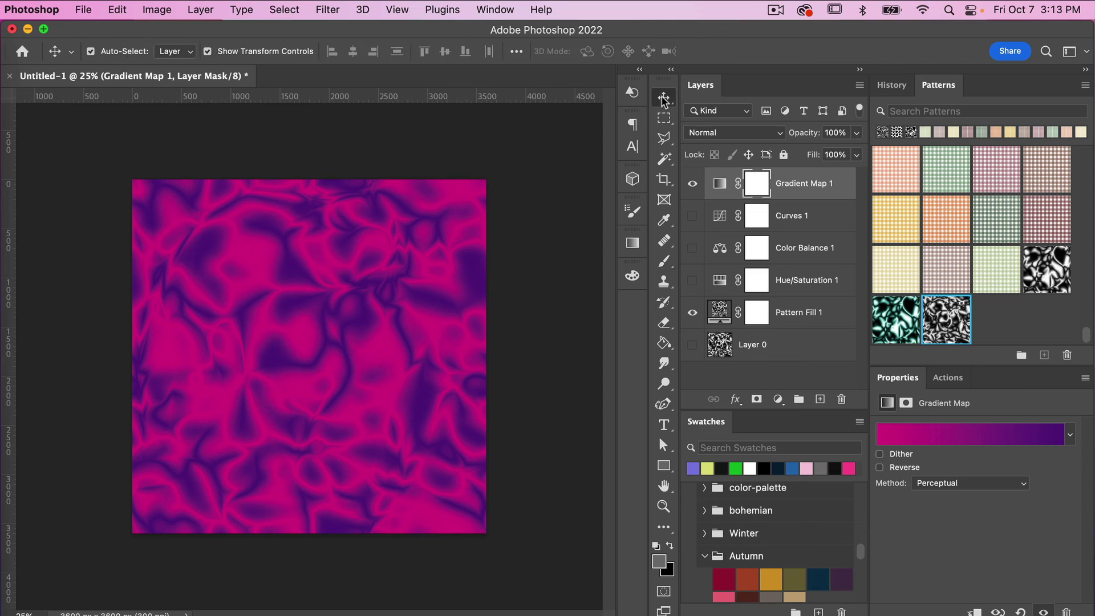
click(567, 309)
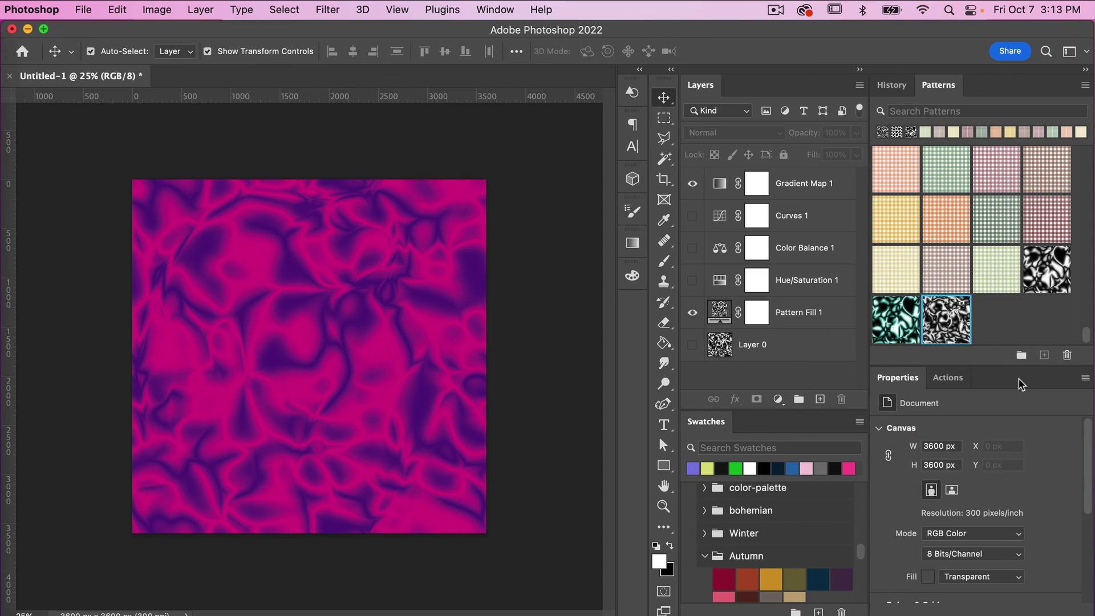
click(1045, 356)
click(717, 350)
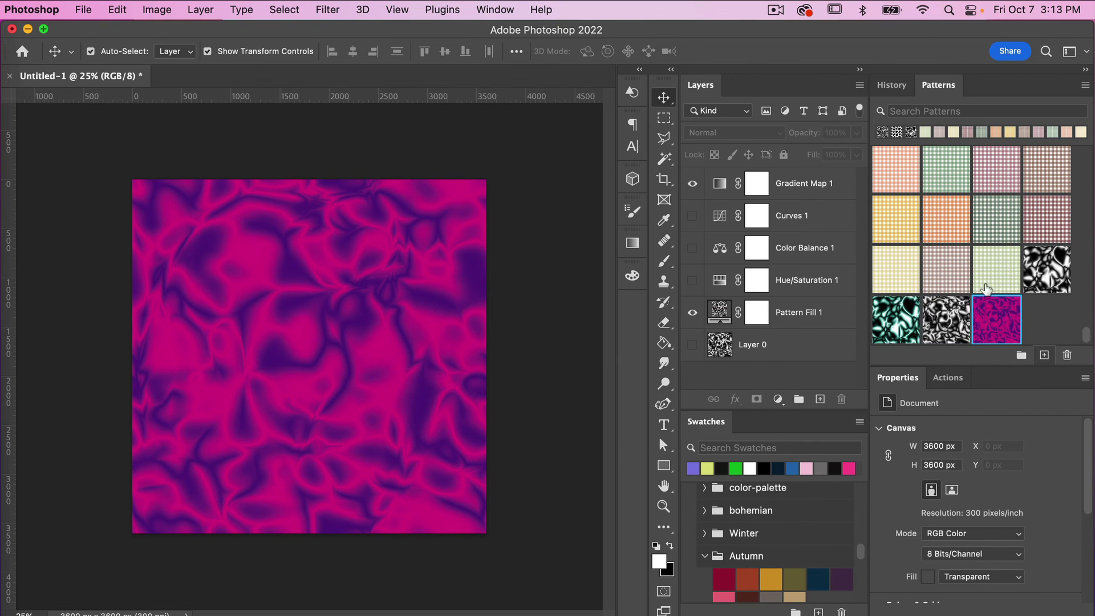